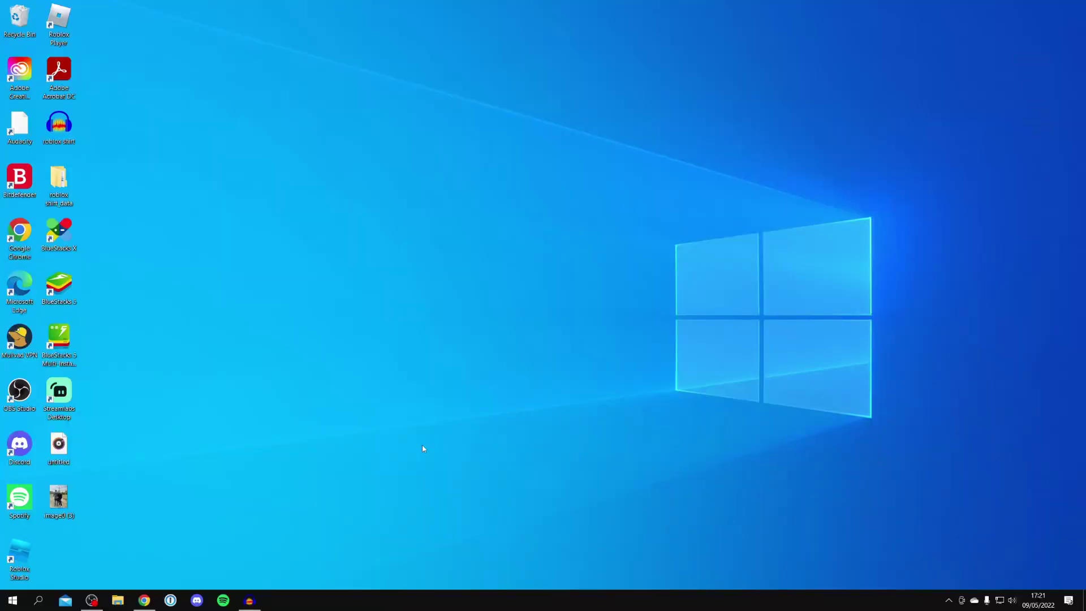
Bring the Chrome window with the Google home page to the front from the taskbar
{"action": "left_click", "coordinate": [145, 600]}
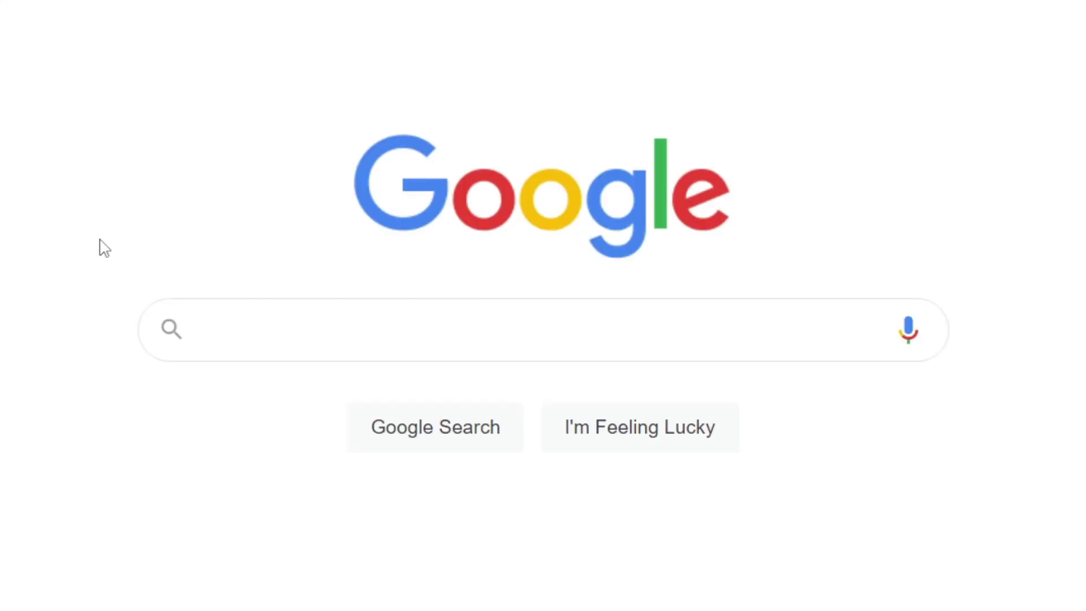
Search Google for 'icons8' and open the icons8.com result
{"action": "type", "text": "icons8"}
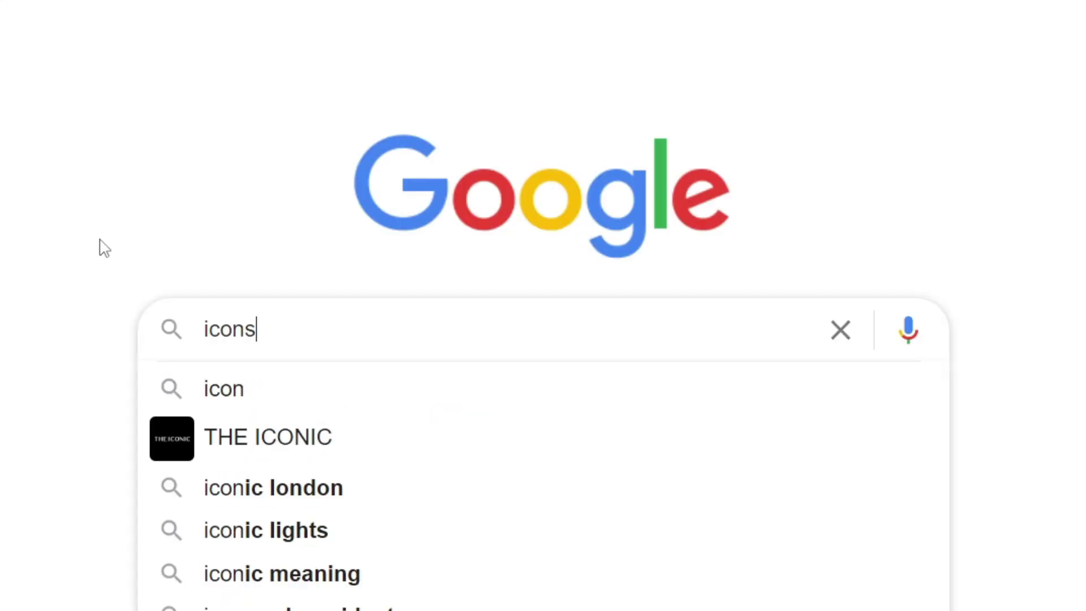
{"action": "key", "text": "Return"}
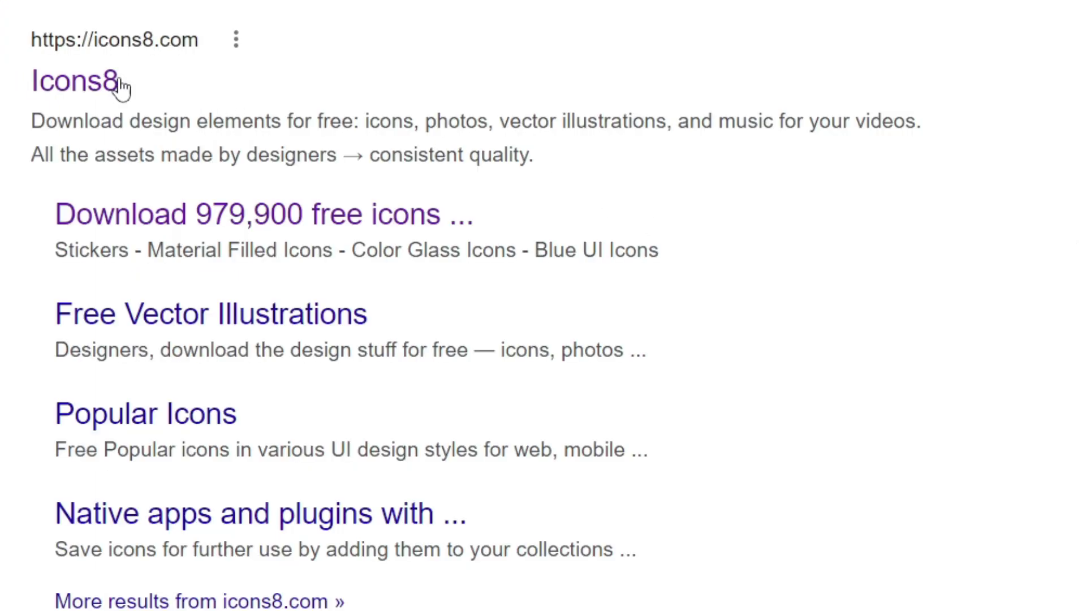
{"action": "left_click", "coordinate": [73, 86]}
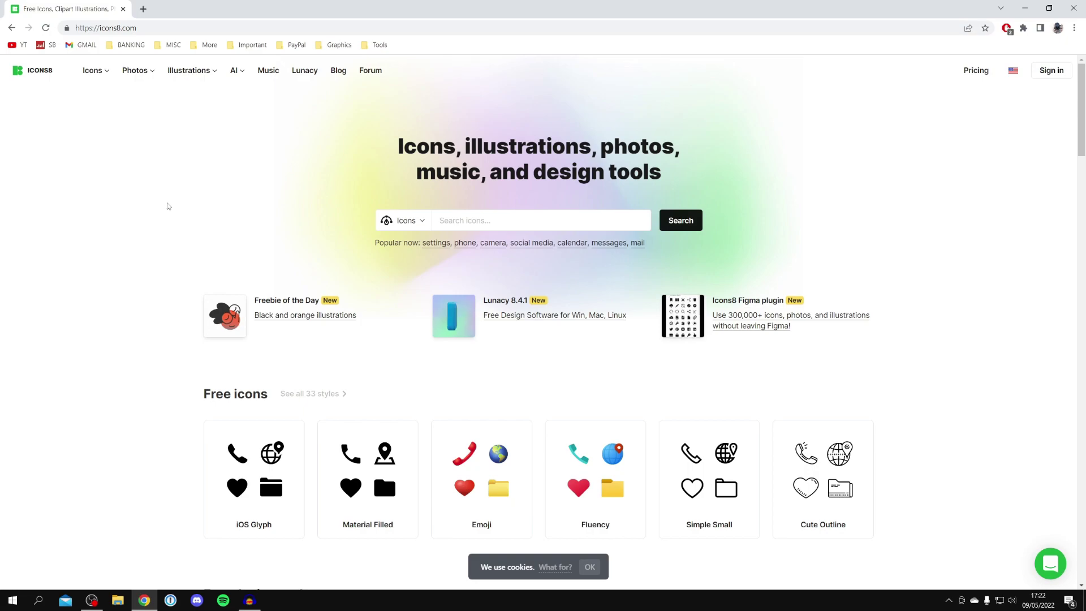
Search Icons8 icons for 'cursor'
{"action": "left_click", "coordinate": [405, 222]}
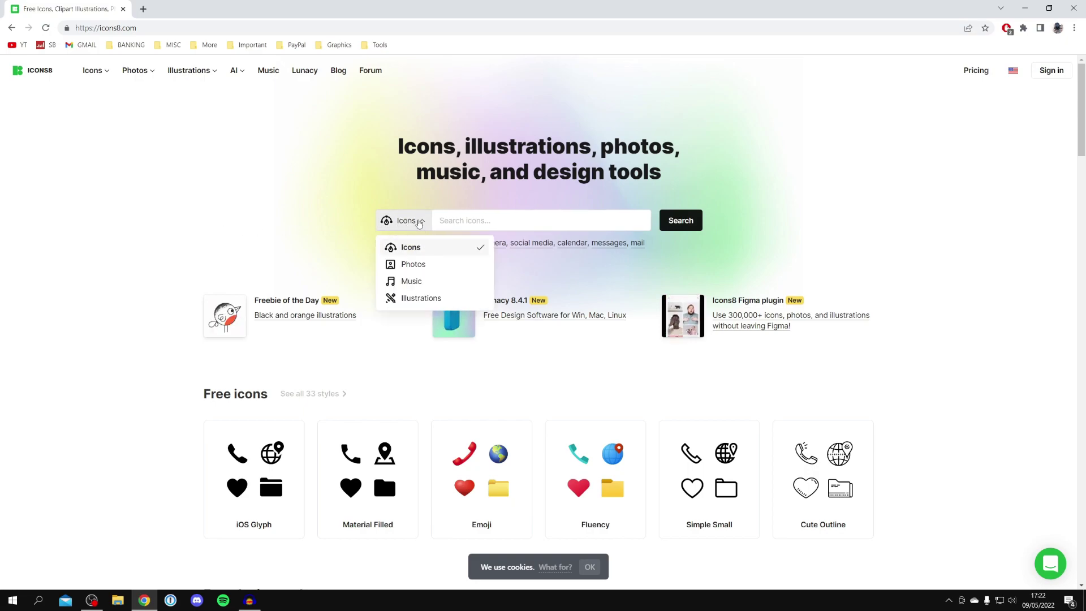
{"action": "left_click", "coordinate": [531, 226]}
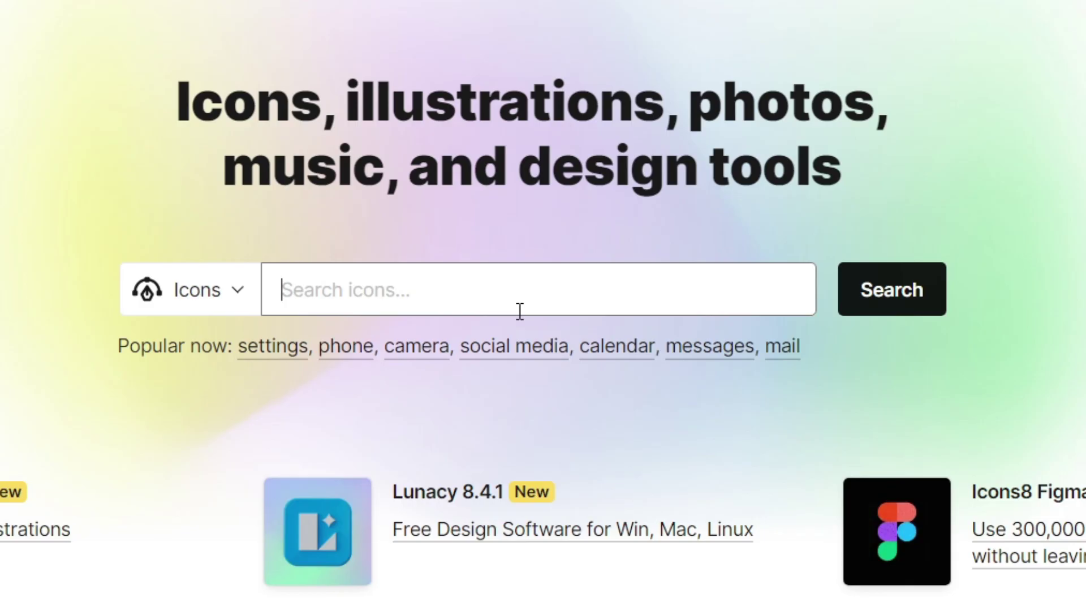
{"action": "type", "text": "cursor"}
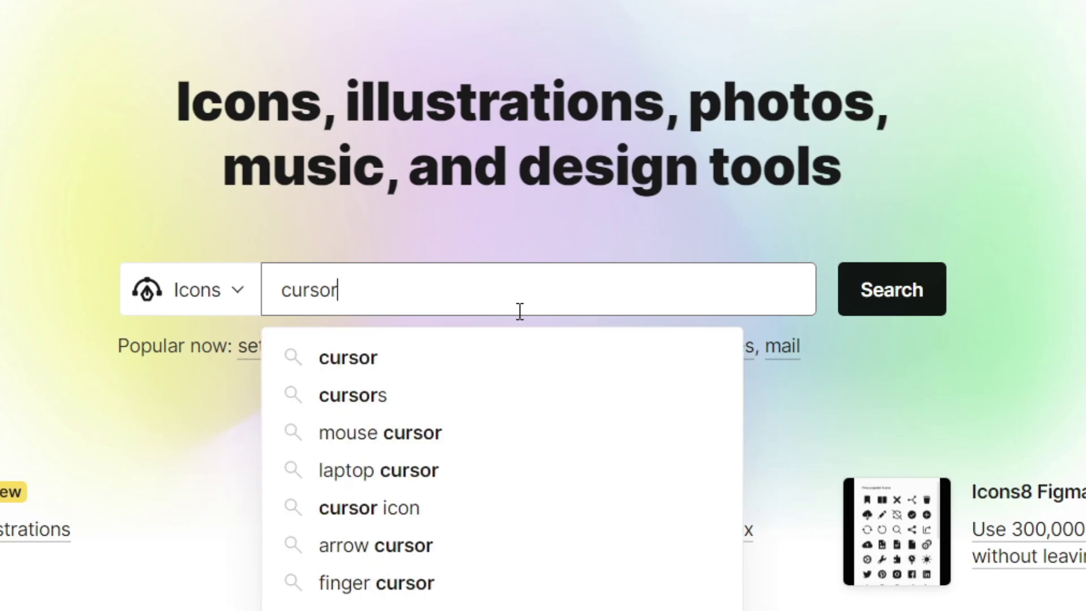
{"action": "left_click", "coordinate": [898, 288]}
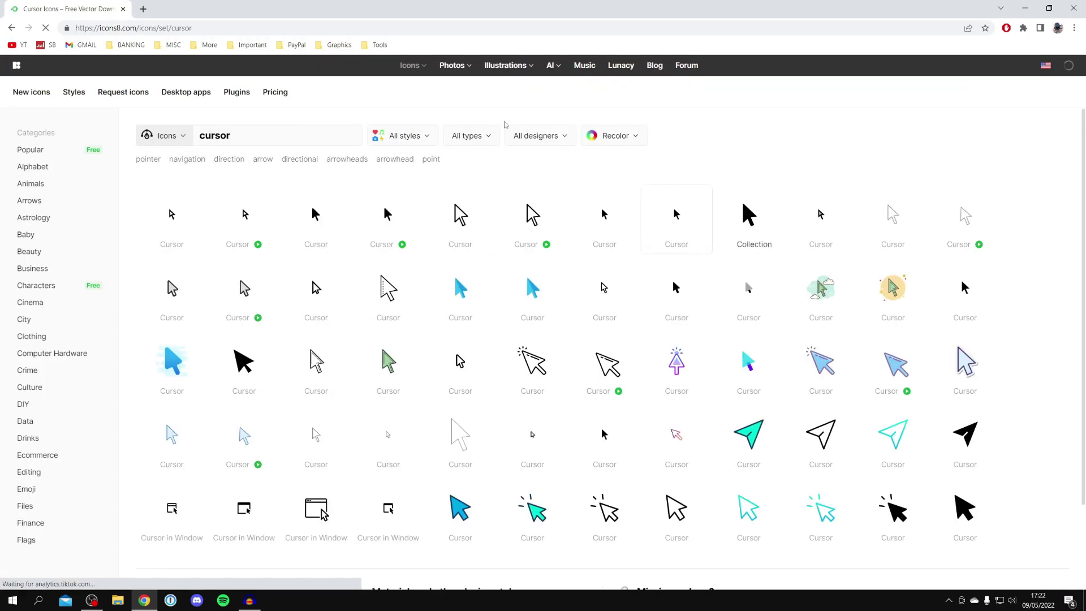
Browse the cursor results and open the purple gradient cursor icon's details
{"action": "scroll", "coordinate": [476, 242], "scroll_direction": "down", "scroll_amount": 8}
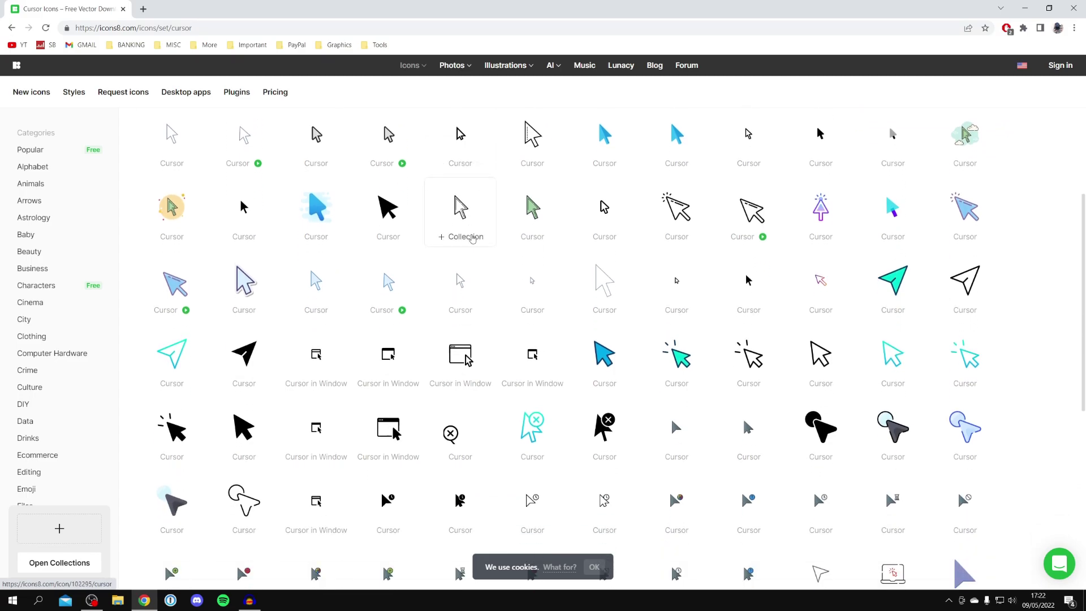
{"action": "scroll", "coordinate": [475, 240], "scroll_direction": "down", "scroll_amount": 4}
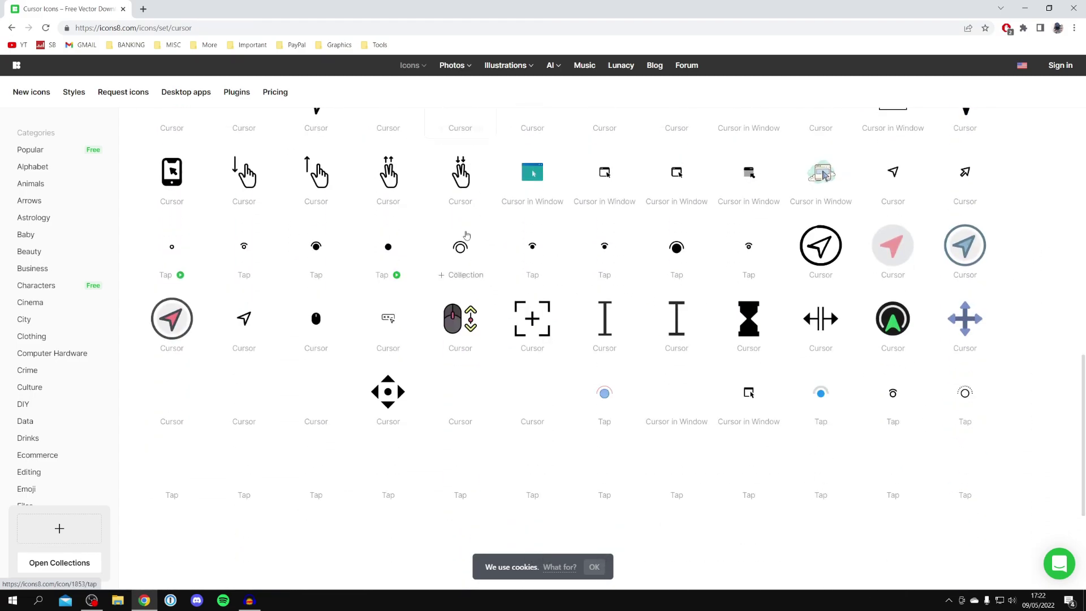
{"action": "scroll", "coordinate": [488, 242], "scroll_direction": "down", "scroll_amount": 6}
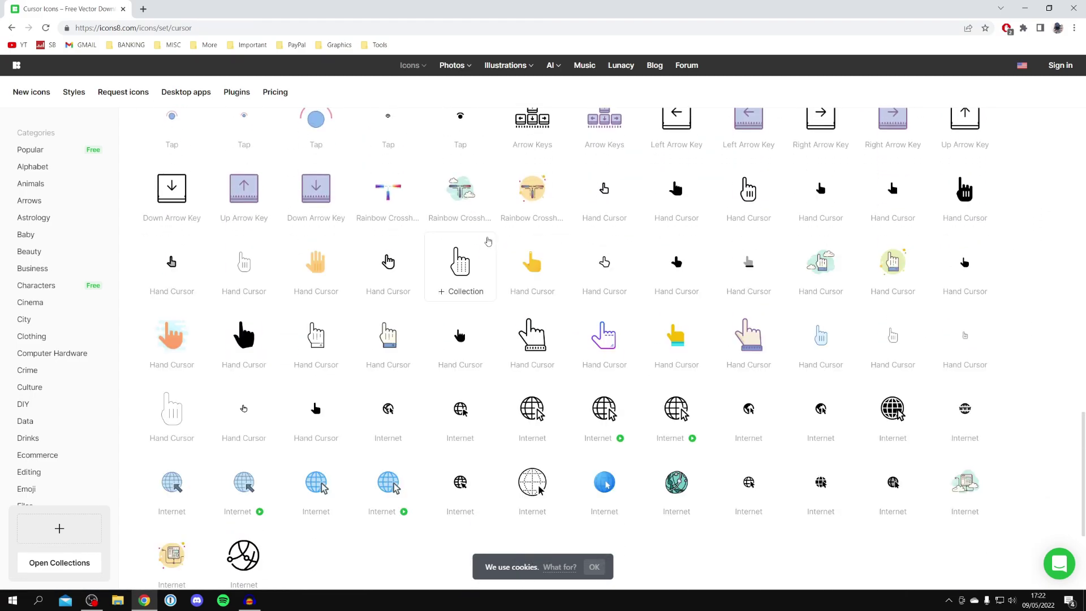
{"action": "scroll", "coordinate": [352, 334], "scroll_direction": "up", "scroll_amount": 10}
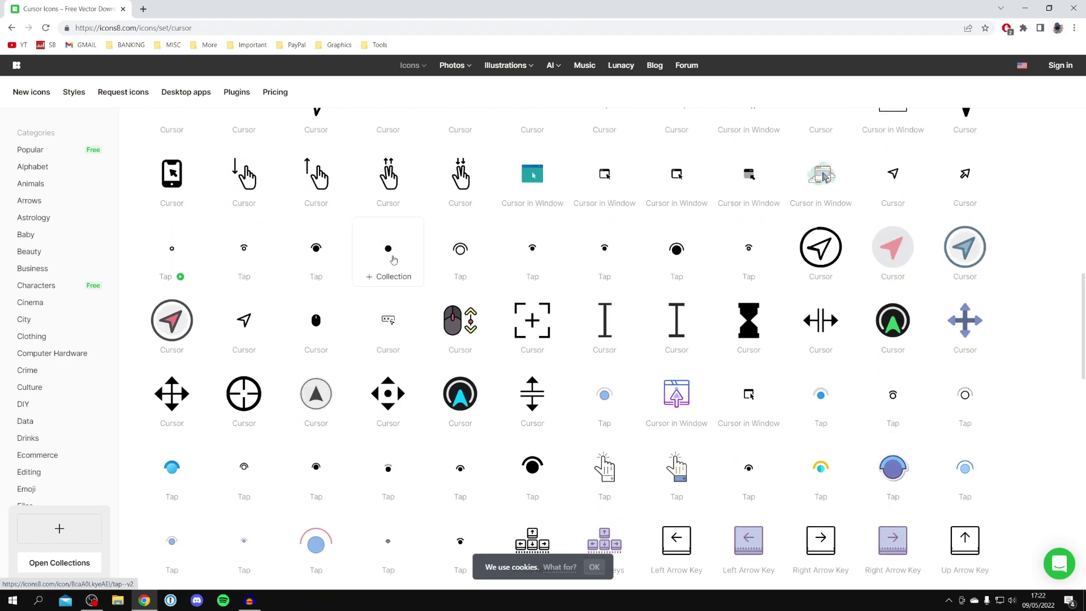
{"action": "scroll", "coordinate": [386, 250], "scroll_direction": "up", "scroll_amount": 2}
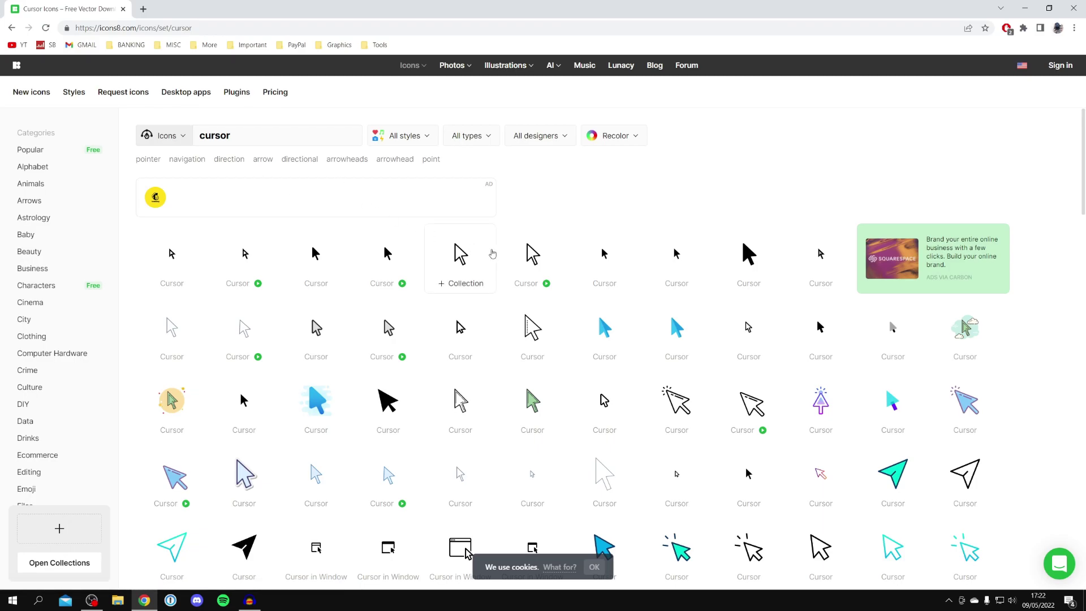
{"action": "scroll", "coordinate": [492, 249], "scroll_direction": "down", "scroll_amount": 3}
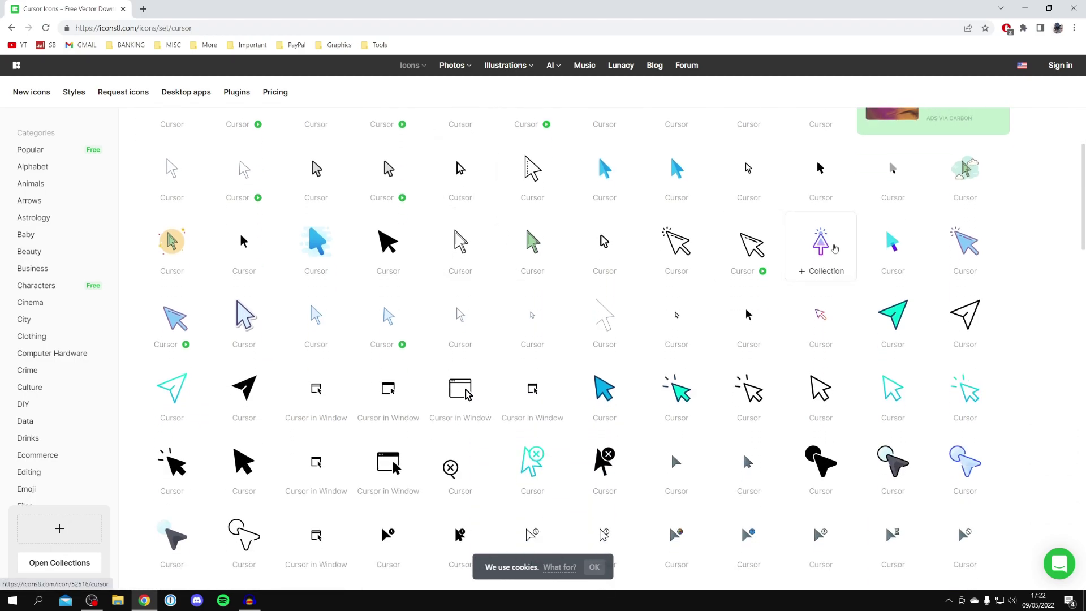
{"action": "left_click", "coordinate": [821, 242]}
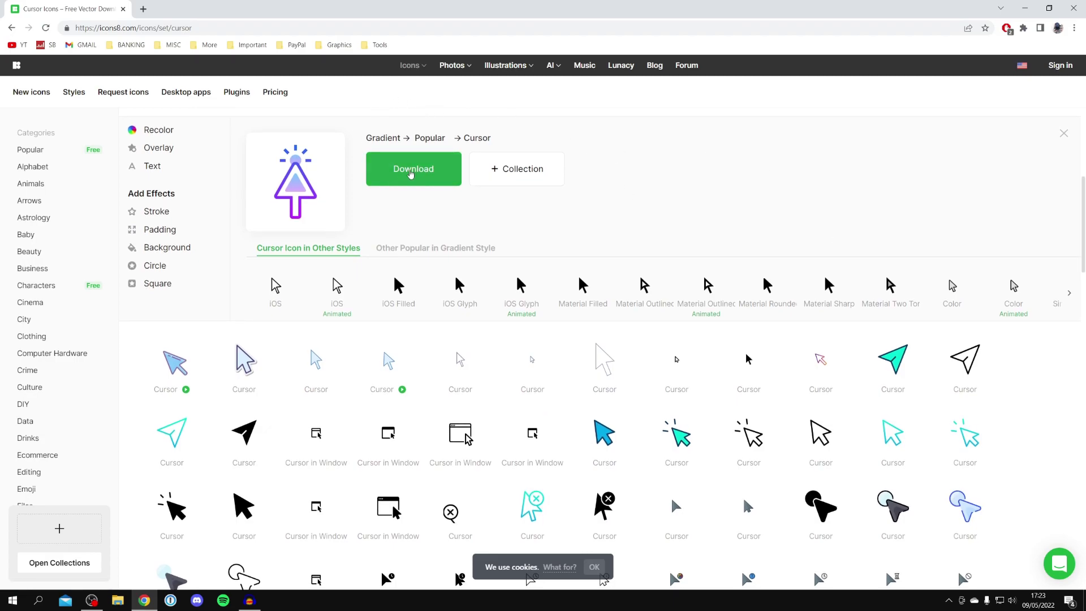
Download the purple gradient cursor as a PNG at custom size 164
{"action": "left_click", "coordinate": [411, 173]}
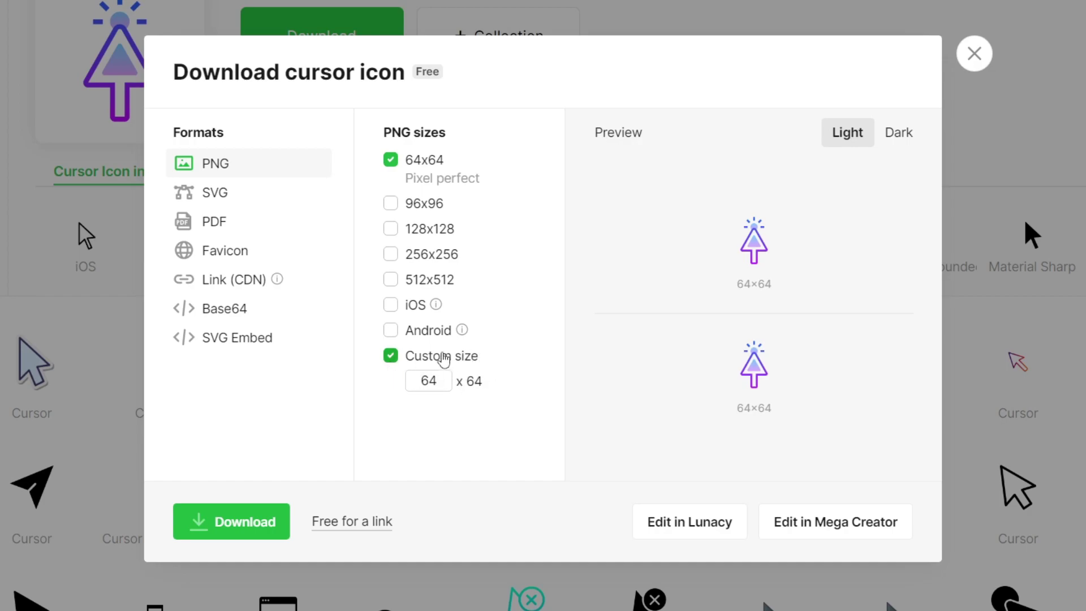
{"action": "double_click", "coordinate": [431, 377]}
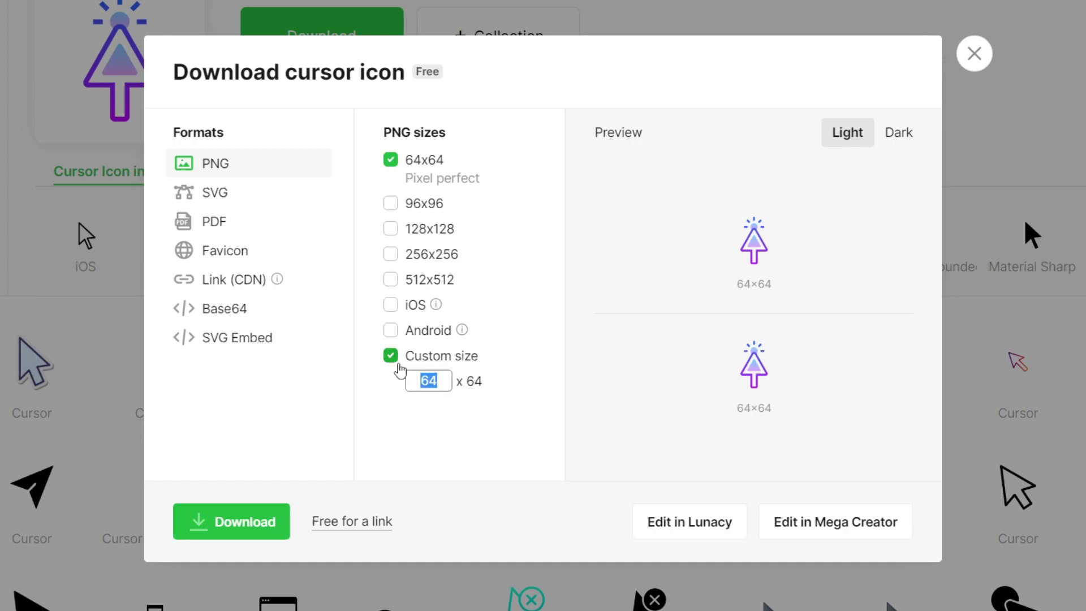
{"action": "type", "text": "100"}
{"action": "key", "text": "BackSpace"}
{"action": "key", "text": "BackSpace"}
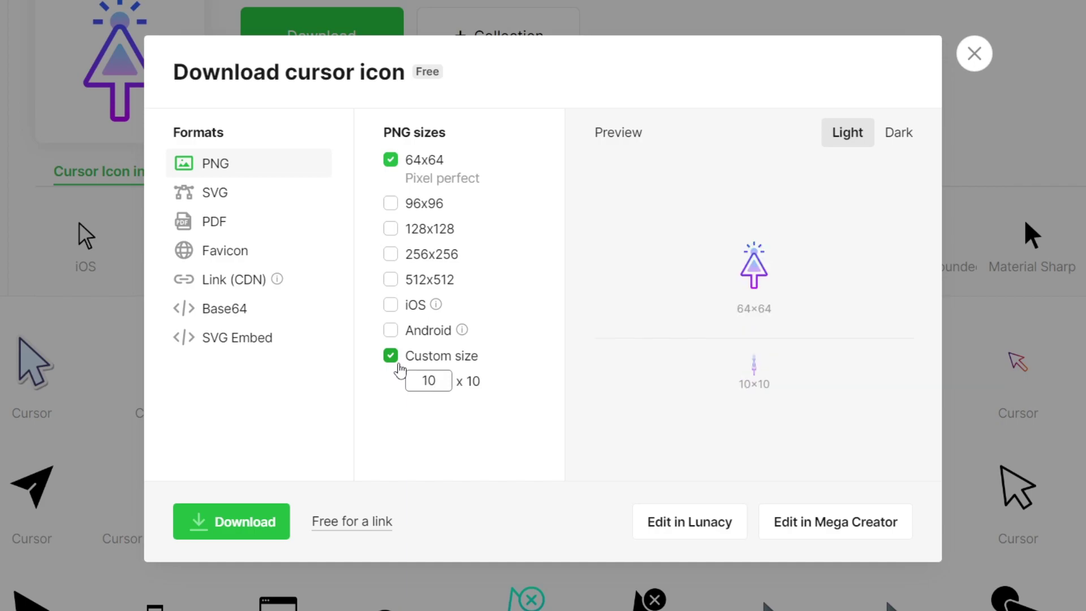
{"action": "type", "text": "64"}
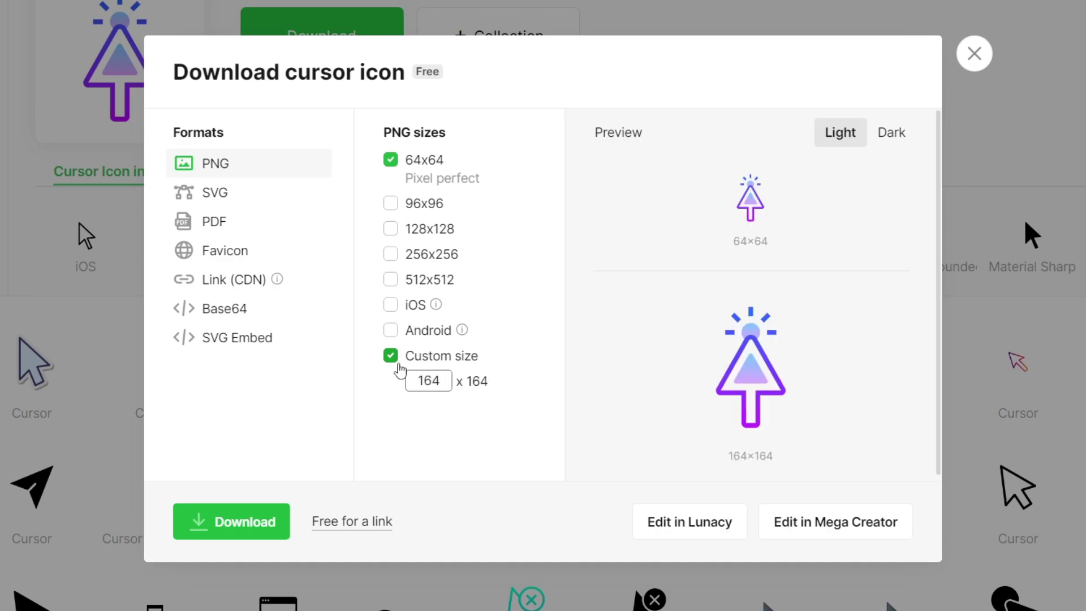
{"action": "left_click", "coordinate": [254, 520]}
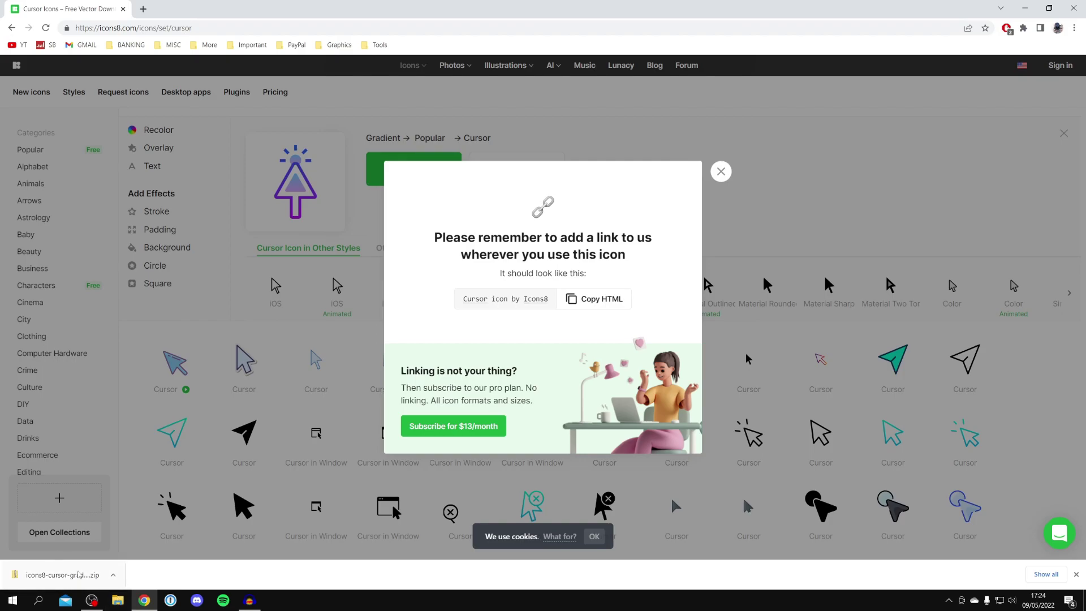
Drag the downloaded cursor zip from the browser onto the desktop and minimize the browser
{"action": "left_click_drag", "start_coordinate": [543, 7], "coordinate": [680, 25]}
{"action": "left_click_drag", "start_coordinate": [395, 581], "coordinate": [292, 373]}
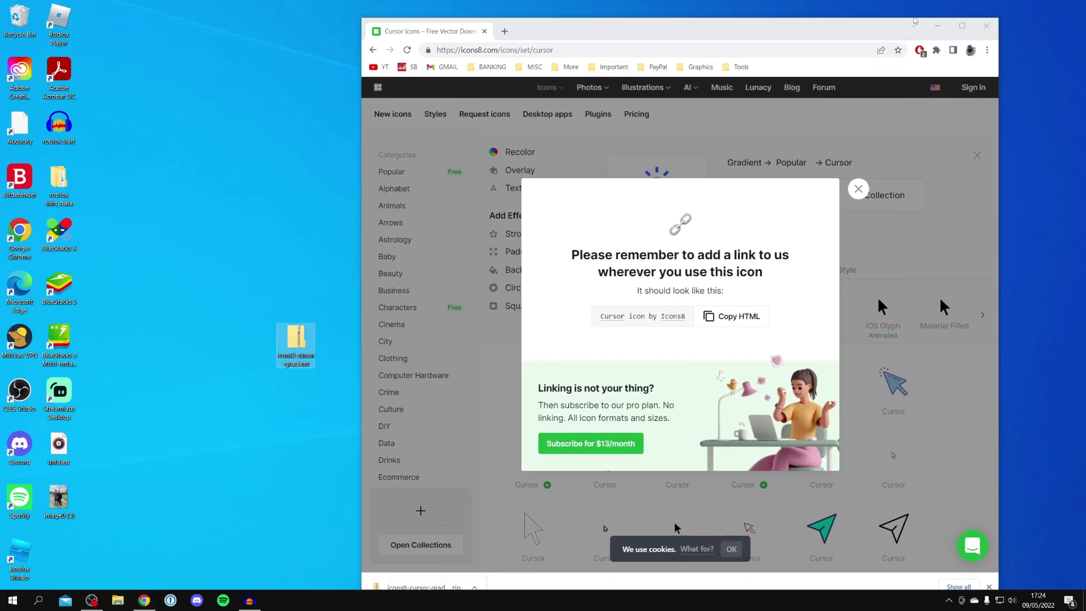
{"action": "left_click", "coordinate": [937, 26]}
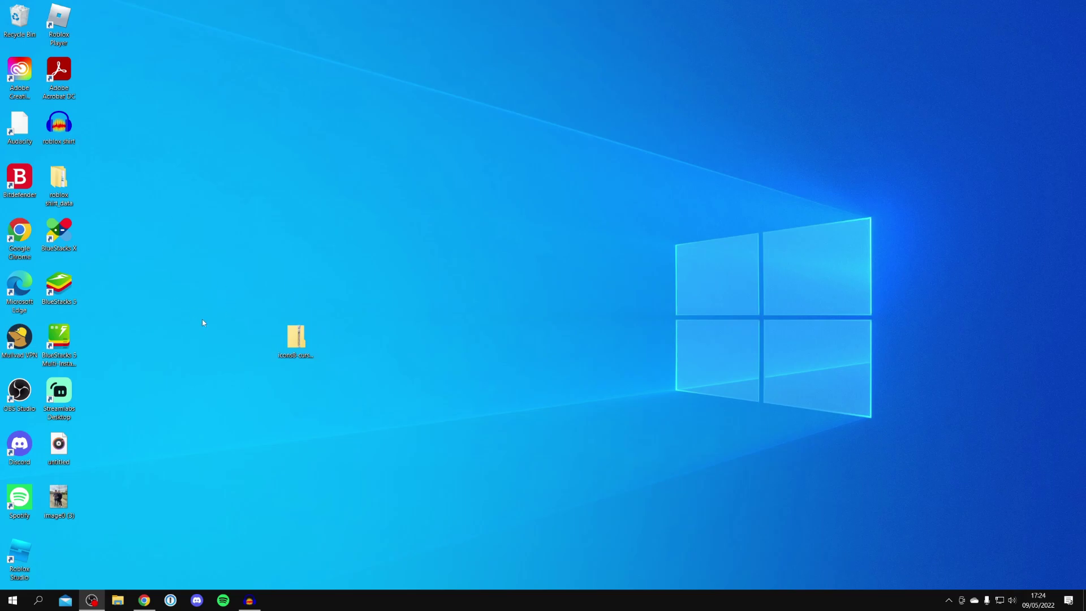
Extract icons8-cursor-164 and icons8-cursor-64 from the zip onto the desktop, then close the zip window
{"action": "double_click", "coordinate": [307, 341]}
{"action": "left_click_drag", "start_coordinate": [469, 243], "coordinate": [520, 133]}
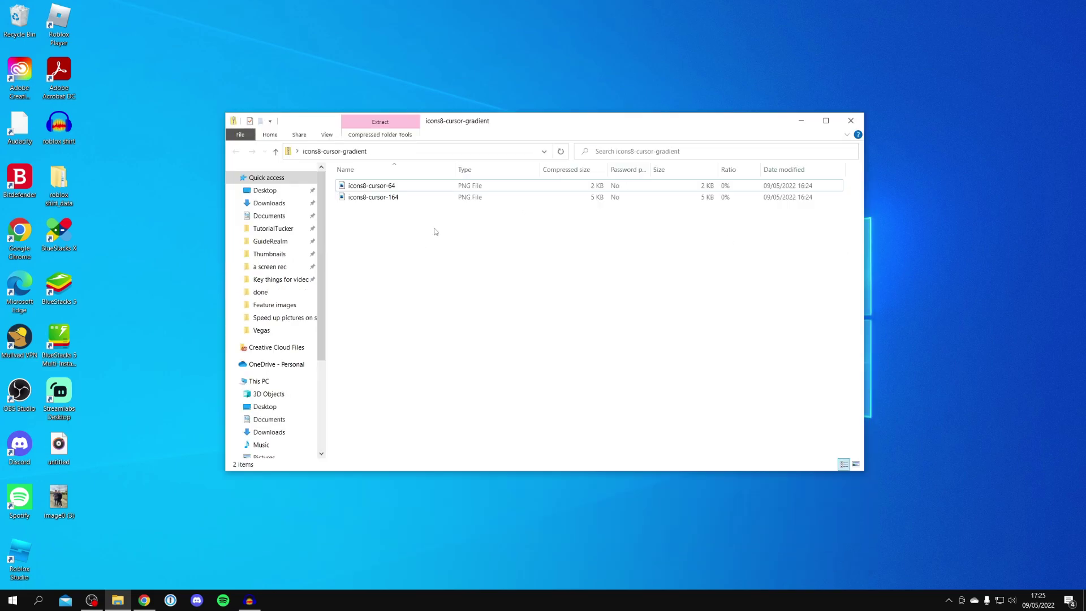
{"action": "left_click_drag", "start_coordinate": [433, 229], "coordinate": [444, 182]}
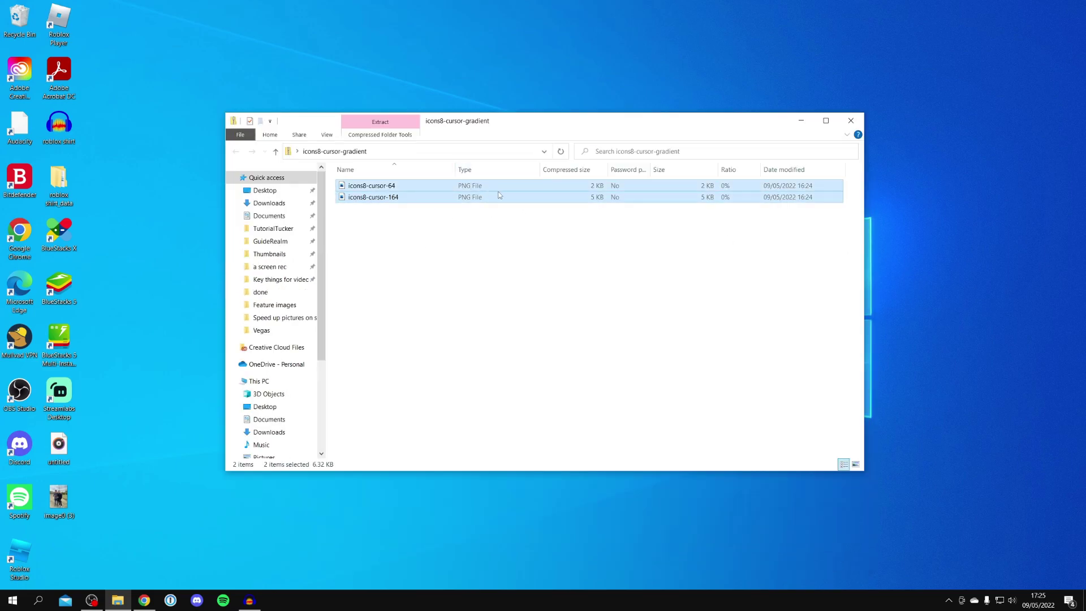
{"action": "left_click_drag", "start_coordinate": [564, 186], "coordinate": [190, 251]}
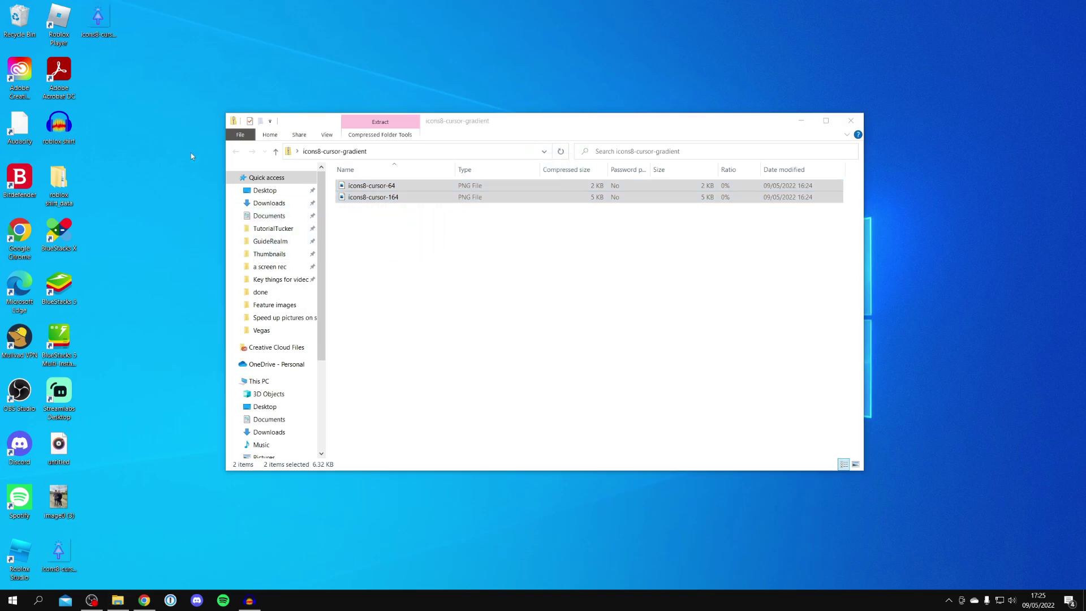
{"action": "left_click", "coordinate": [850, 120]}
Arrange the two cursor PNGs beside the zip near the desktop centre
{"action": "left_click_drag", "start_coordinate": [115, 28], "coordinate": [128, 35]}
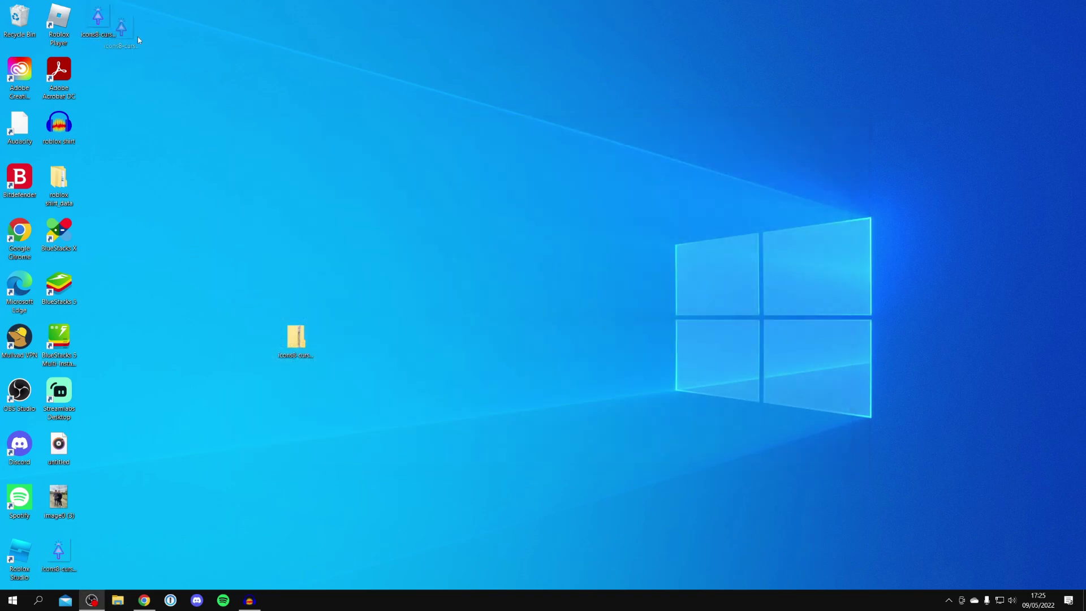
{"action": "left_click_drag", "start_coordinate": [403, 327], "coordinate": [403, 329]}
{"action": "left_click_drag", "start_coordinate": [58, 549], "coordinate": [453, 339]}
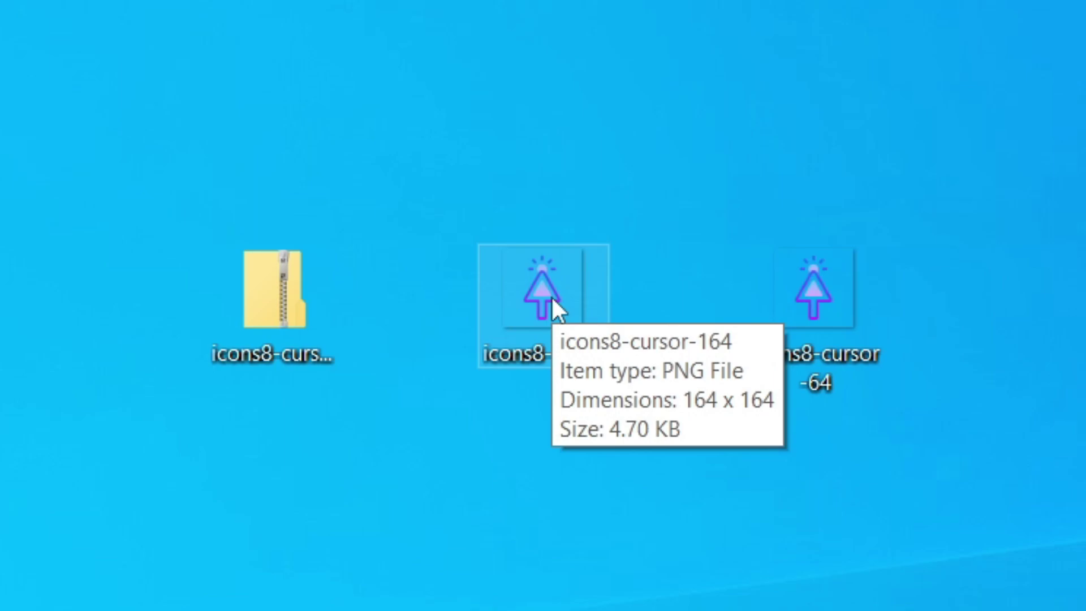
Delete icons8-cursor-164 and the icons8-cursor-gradient zip from the desktop
{"action": "mouse_move", "coordinate": [800, 307]}
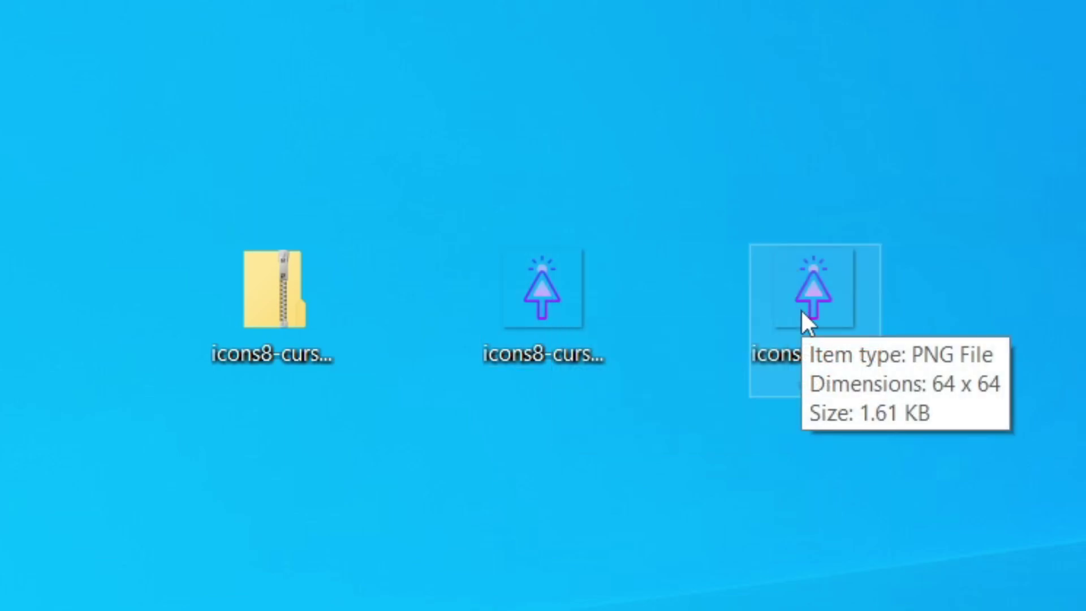
{"action": "left_click", "coordinate": [802, 311]}
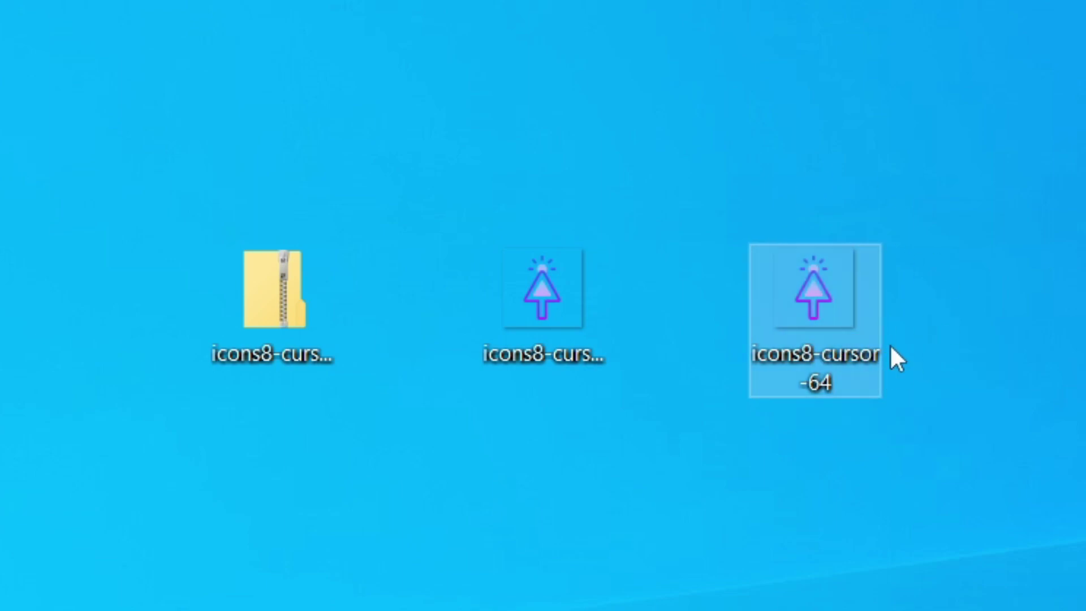
{"action": "left_click", "coordinate": [604, 291]}
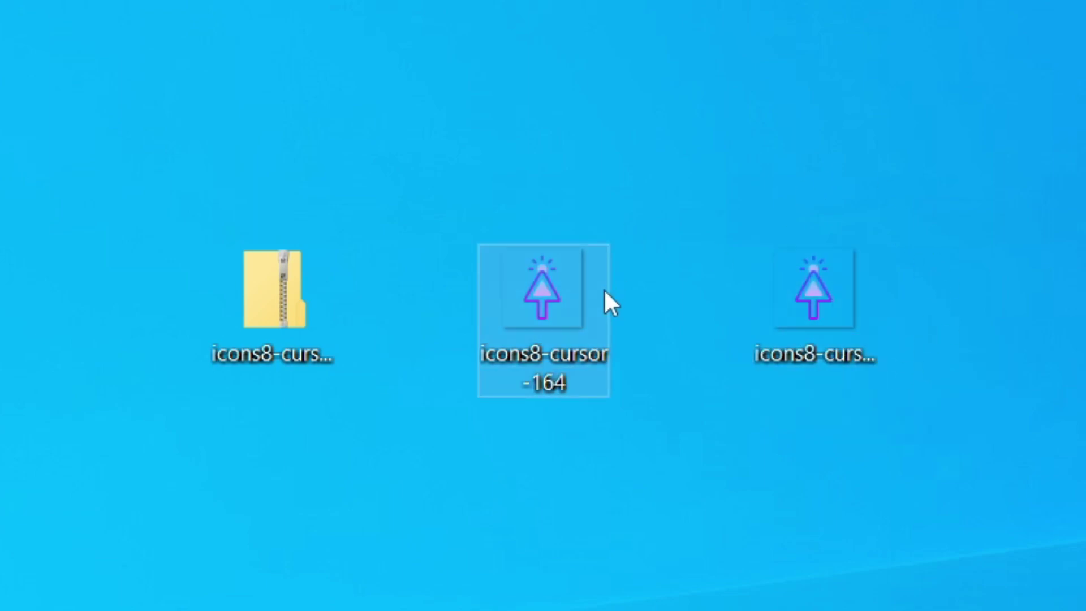
{"action": "key", "text": "Delete"}
{"action": "left_click", "coordinate": [286, 294]}
{"action": "key", "text": "Delete"}
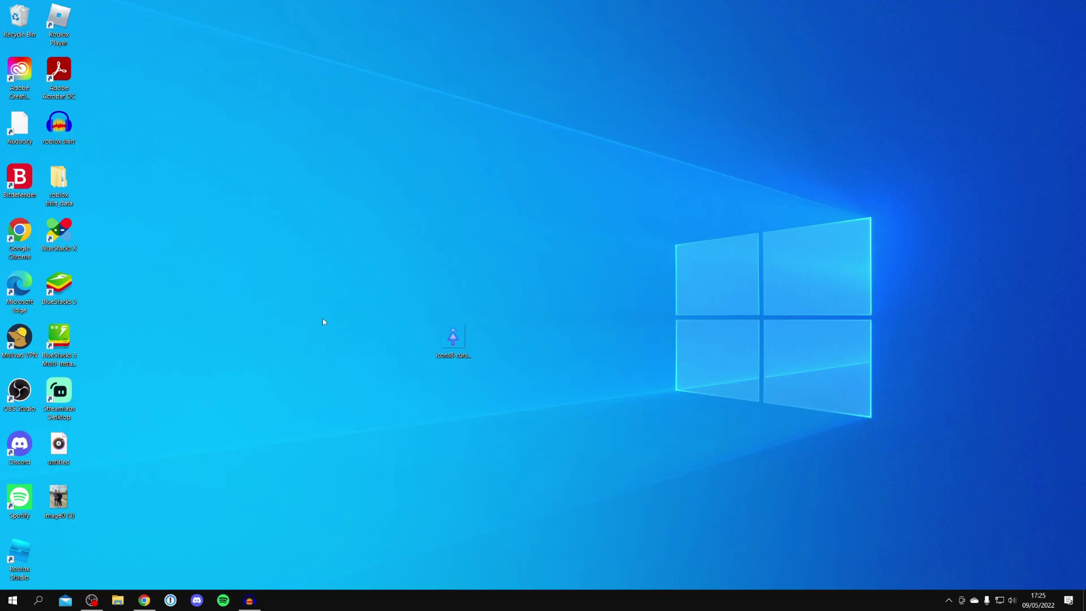
Create a desktop folder named 'Roblox Cursors' and move icons8-cursor-64 into it
{"action": "right_click", "coordinate": [322, 318]}
{"action": "mouse_move", "coordinate": [358, 438]}
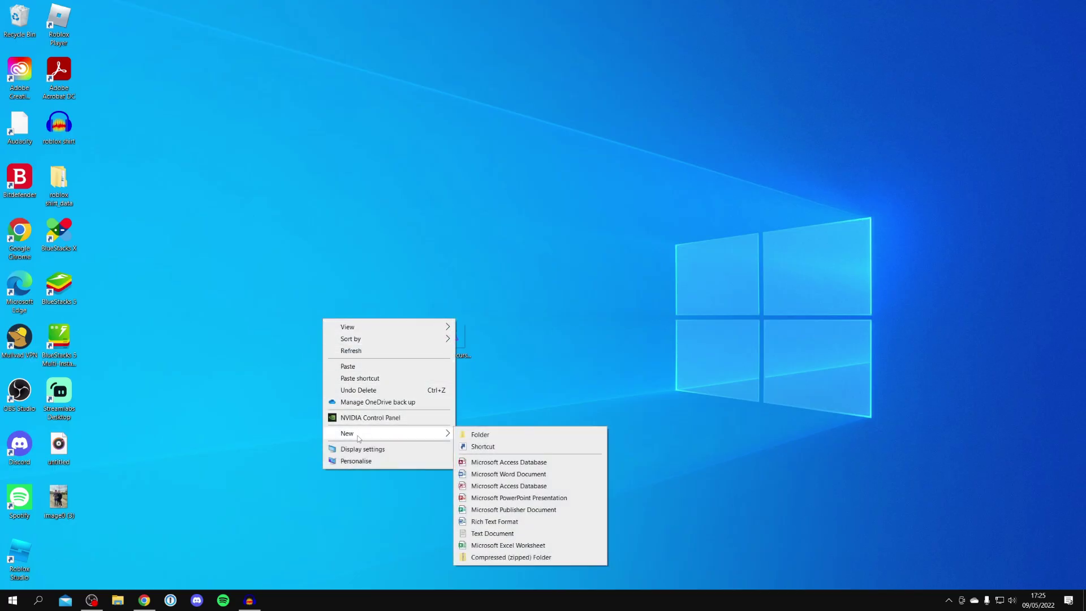
{"action": "left_click", "coordinate": [480, 435]}
{"action": "type", "text": "Roblox Cy"}
{"action": "key", "text": "BackSpace"}
{"action": "type", "text": "ursors"}
{"action": "left_click", "coordinate": [797, 317]}
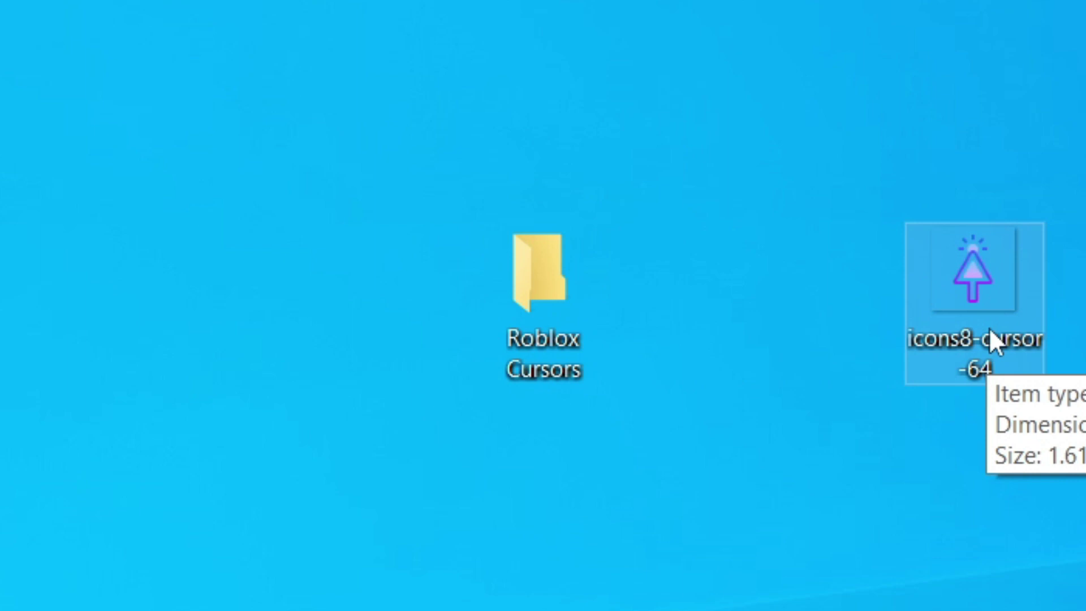
{"action": "left_click_drag", "start_coordinate": [990, 330], "coordinate": [569, 308]}
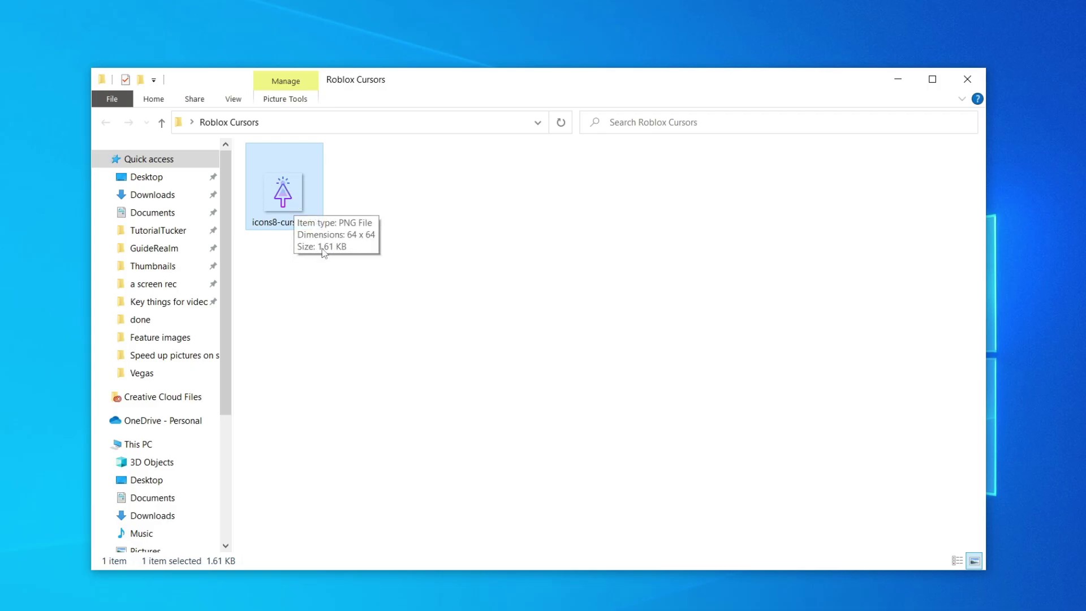
Copy and paste icons8-cursor-64 in Roblox Cursors, creating 'icons8-cursor-64 - Copy'
{"action": "right_click", "coordinate": [299, 186]}
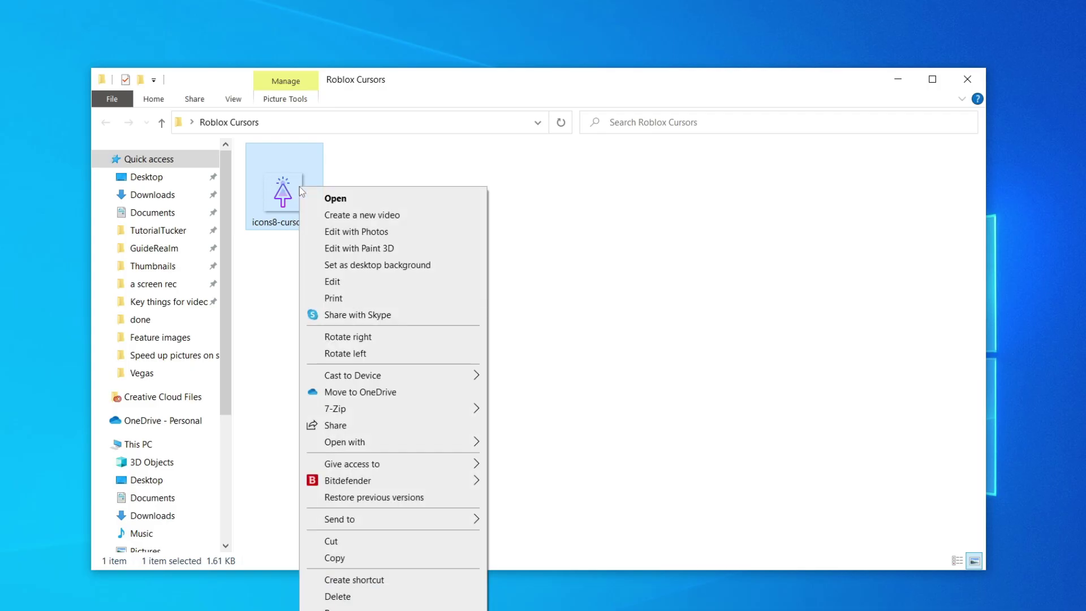
{"action": "left_click", "coordinate": [334, 557]}
{"action": "left_click", "coordinate": [421, 199]}
{"action": "right_click", "coordinate": [419, 195]}
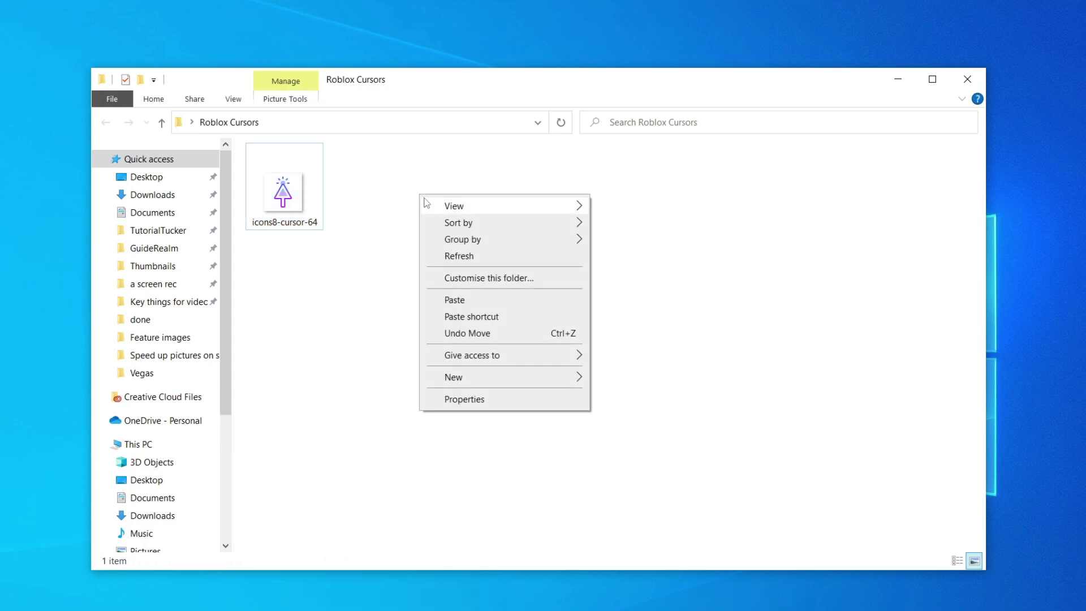
{"action": "left_click", "coordinate": [475, 301]}
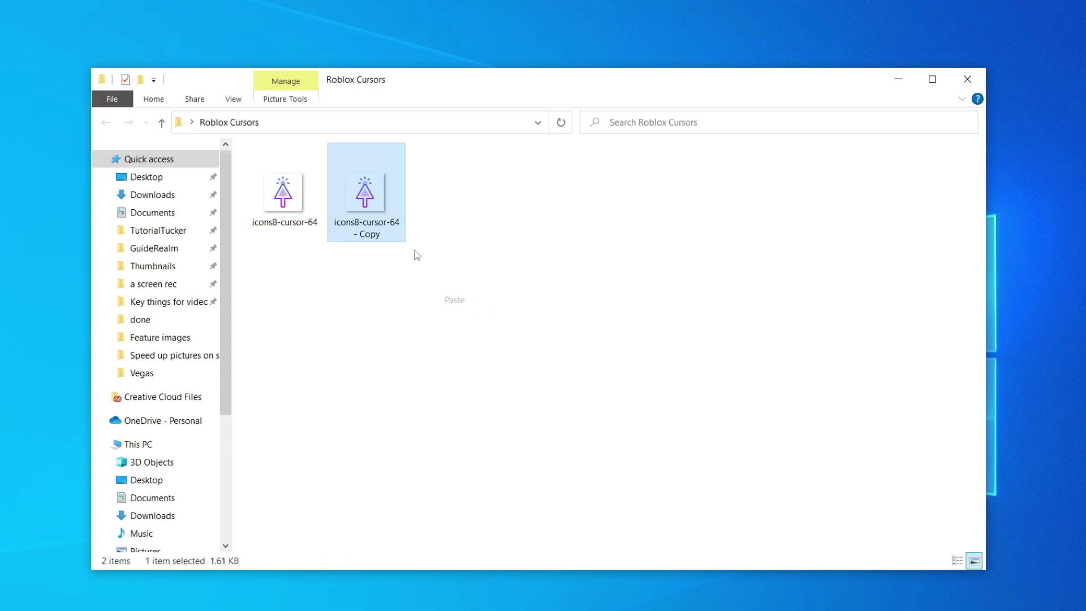
{"action": "left_click", "coordinate": [369, 305]}
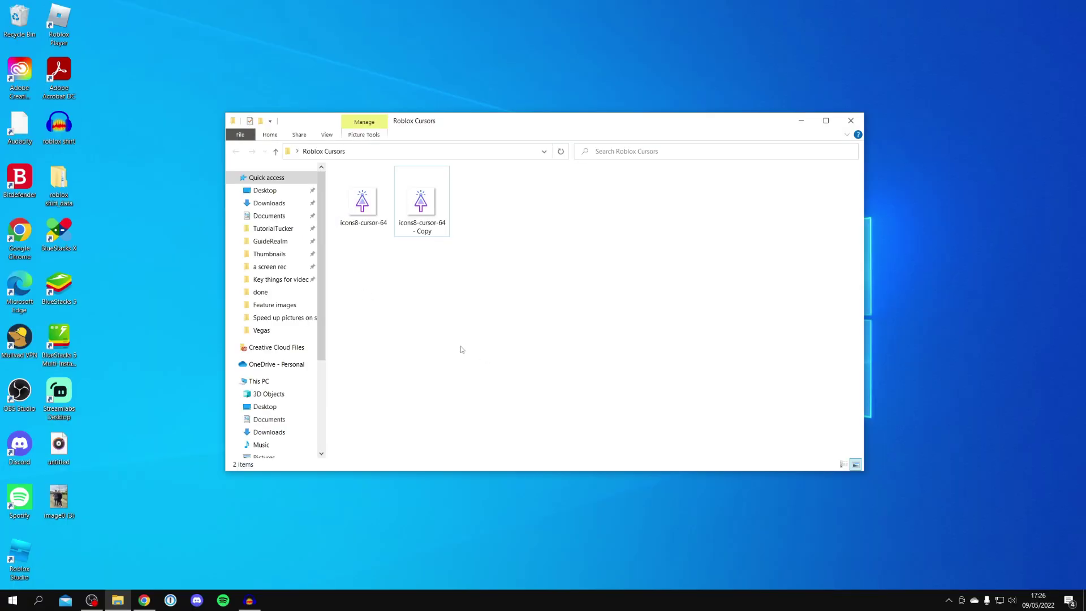
Search Windows for roblox and follow Roblox Player's file location to its version-9a6f7467af154650 folder
{"action": "left_click", "coordinate": [39, 599]}
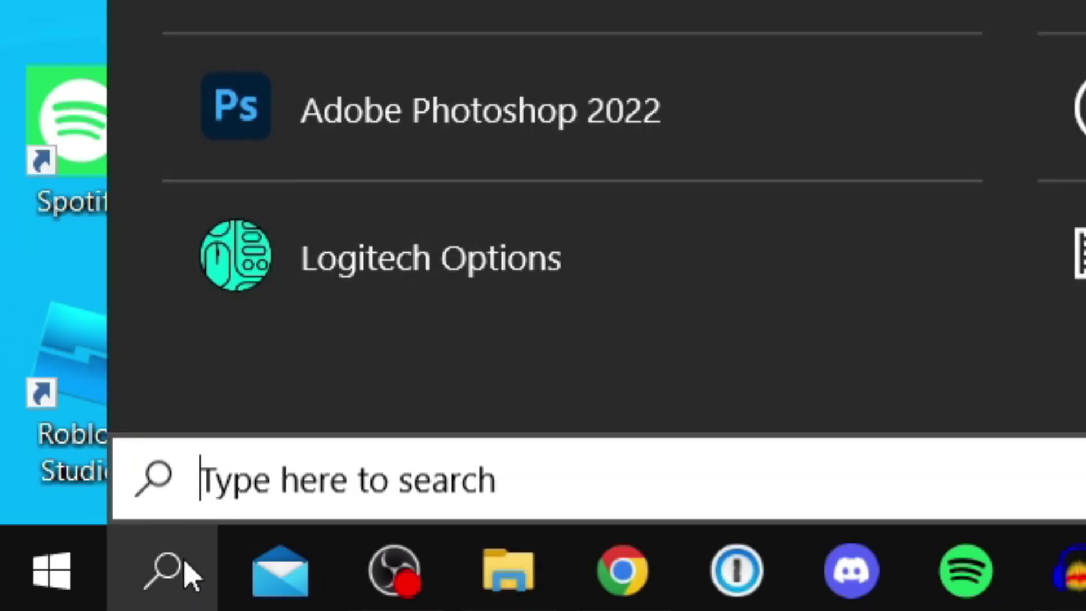
{"action": "type", "text": "roblox"}
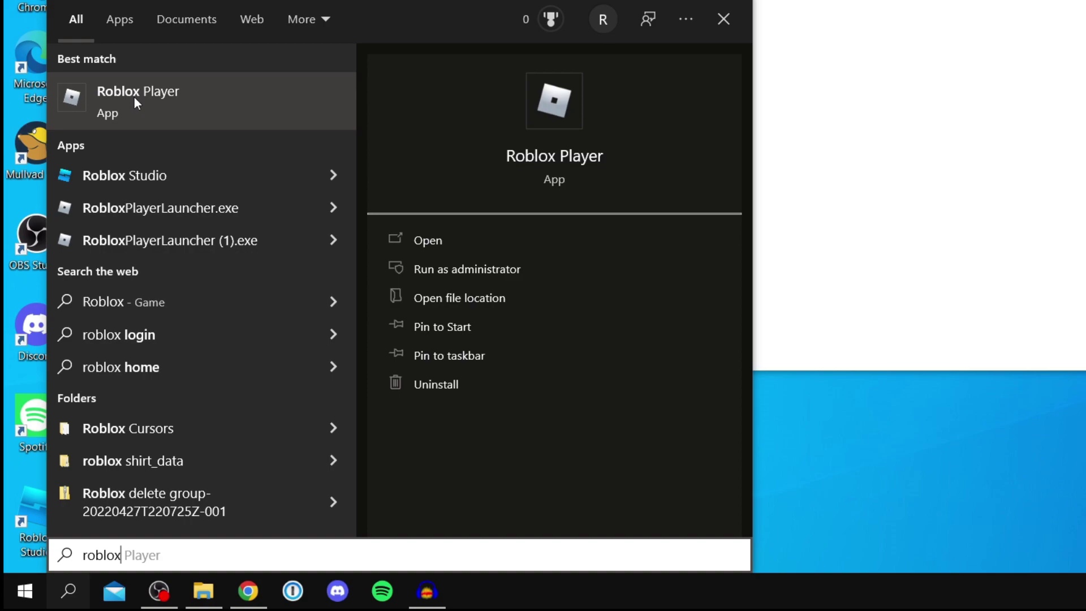
{"action": "right_click", "coordinate": [134, 97]}
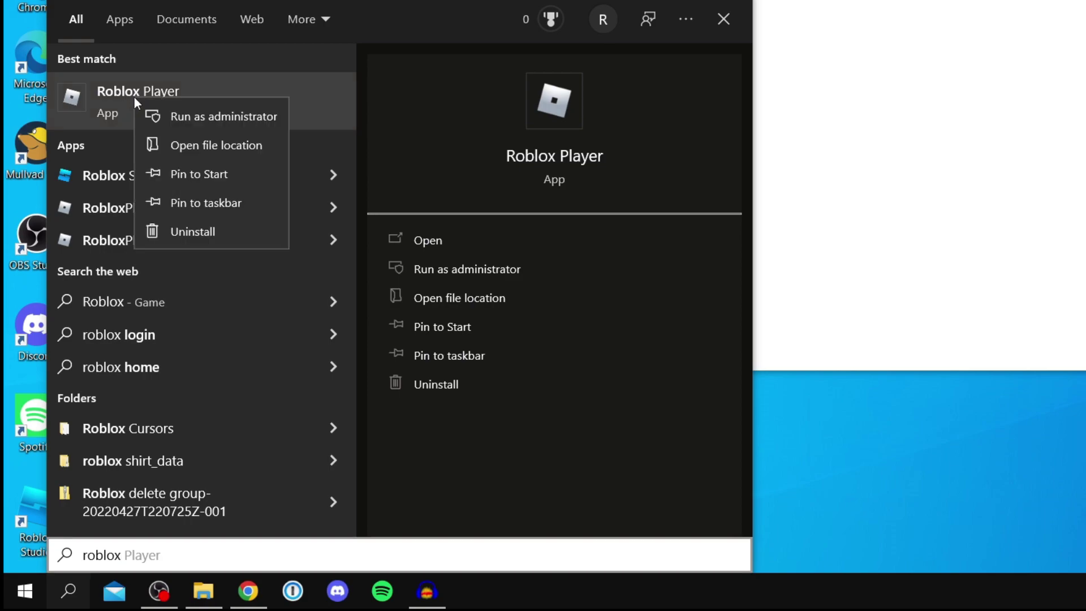
{"action": "left_click", "coordinate": [181, 139]}
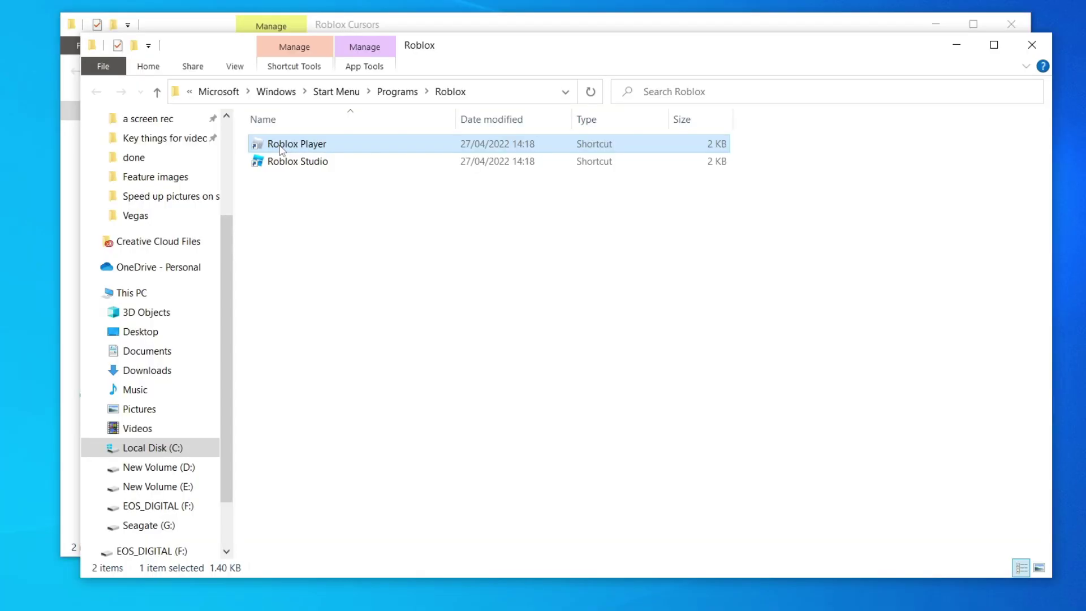
{"action": "right_click", "coordinate": [281, 150]}
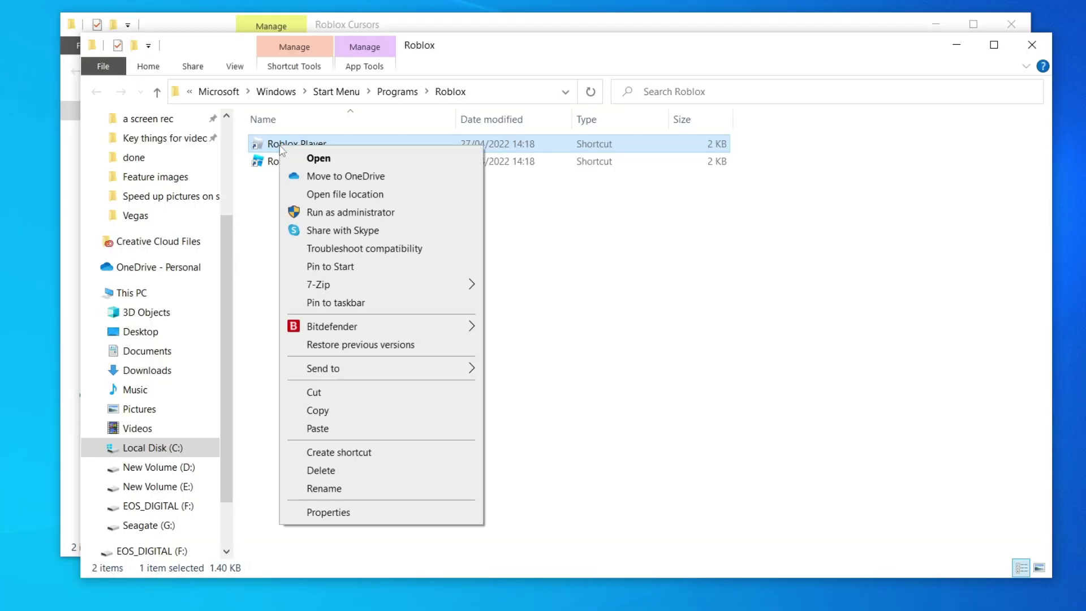
{"action": "left_click", "coordinate": [346, 195]}
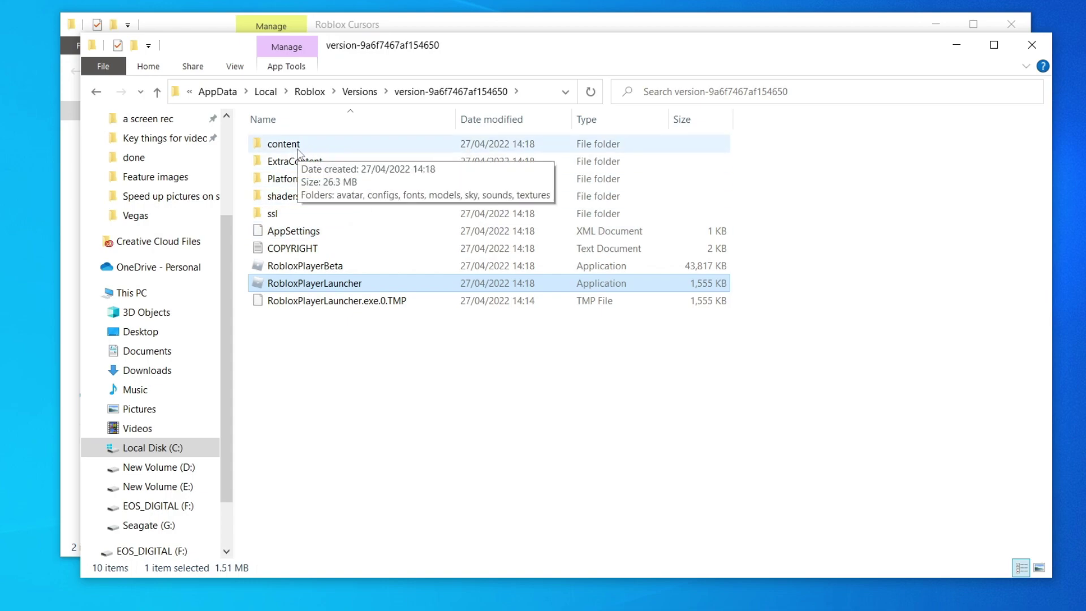
Navigate content > textures > Cursors > KeyboardMouse in the Roblox version folder
{"action": "double_click", "coordinate": [297, 148]}
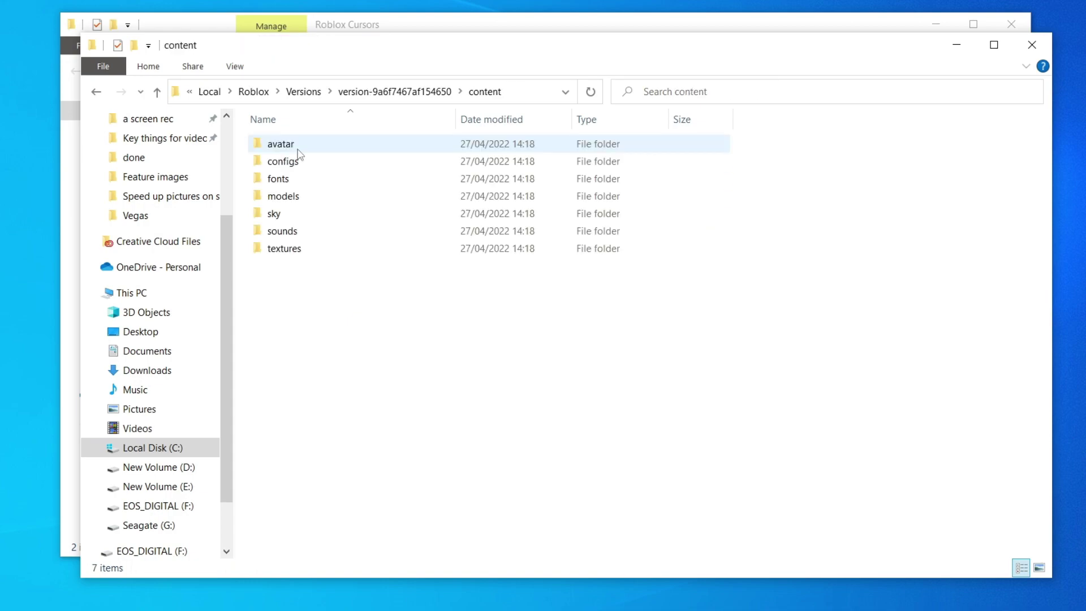
{"action": "double_click", "coordinate": [301, 249]}
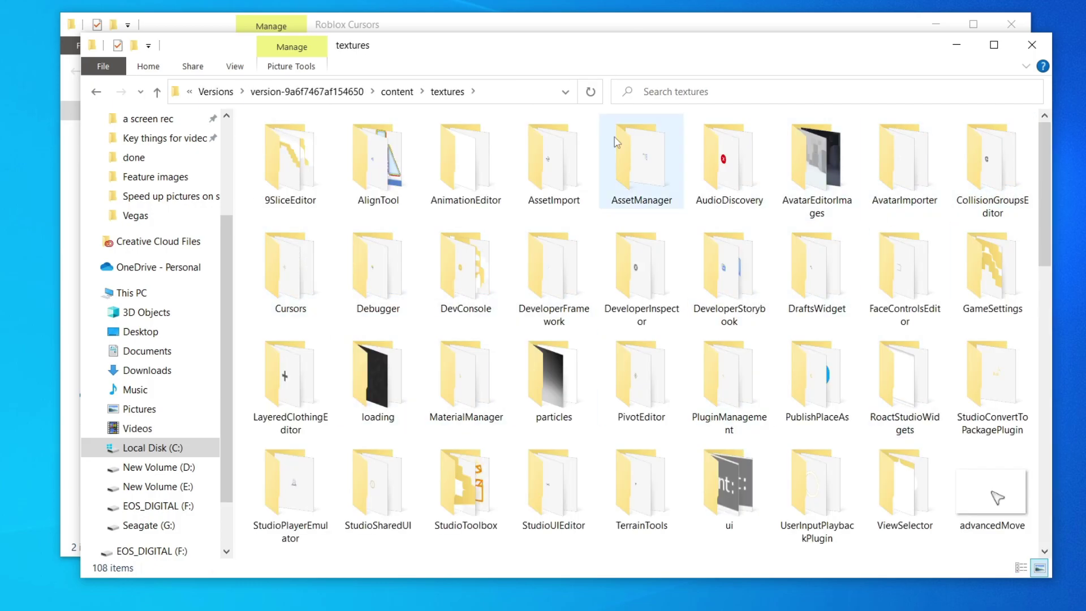
{"action": "left_click", "coordinate": [664, 92]}
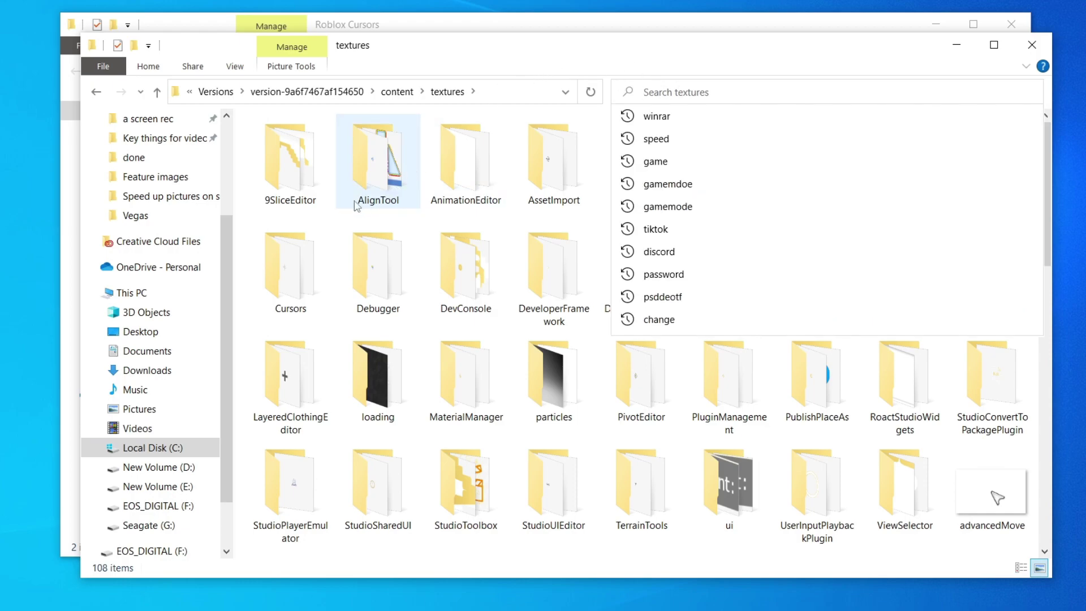
{"action": "double_click", "coordinate": [305, 257]}
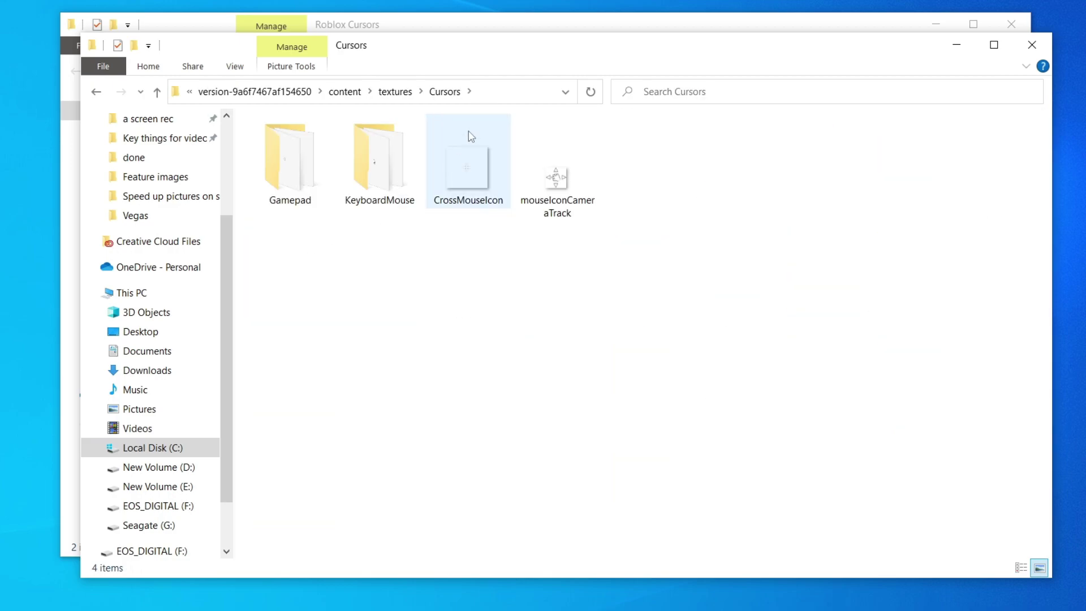
{"action": "double_click", "coordinate": [390, 172]}
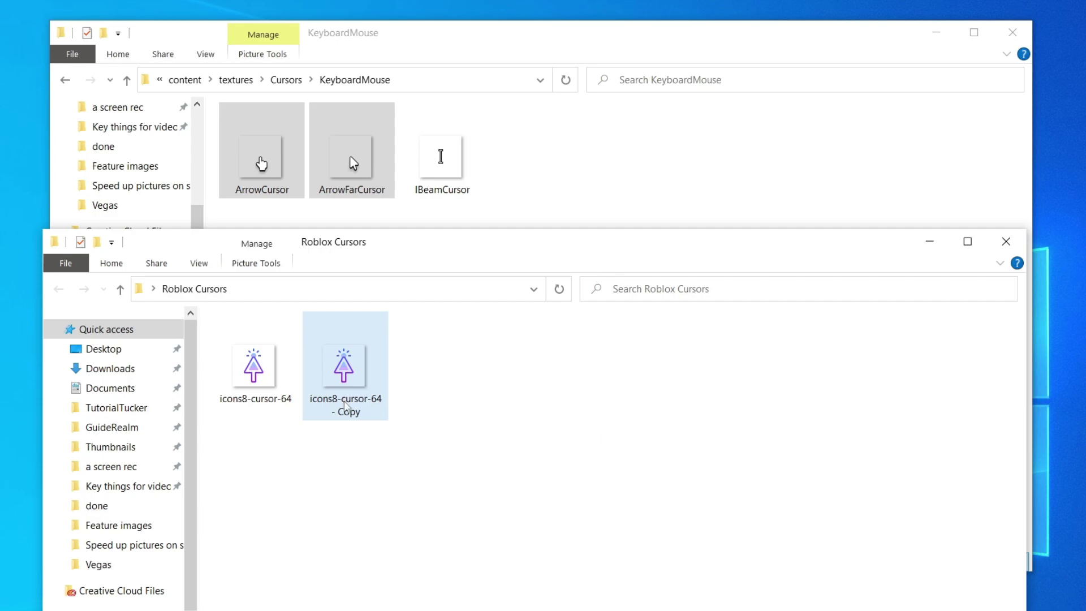
Rename icons8-cursor-64 to ArrowCursor, using the name copied from Roblox's KeyboardMouse file
{"action": "left_click", "coordinate": [255, 193]}
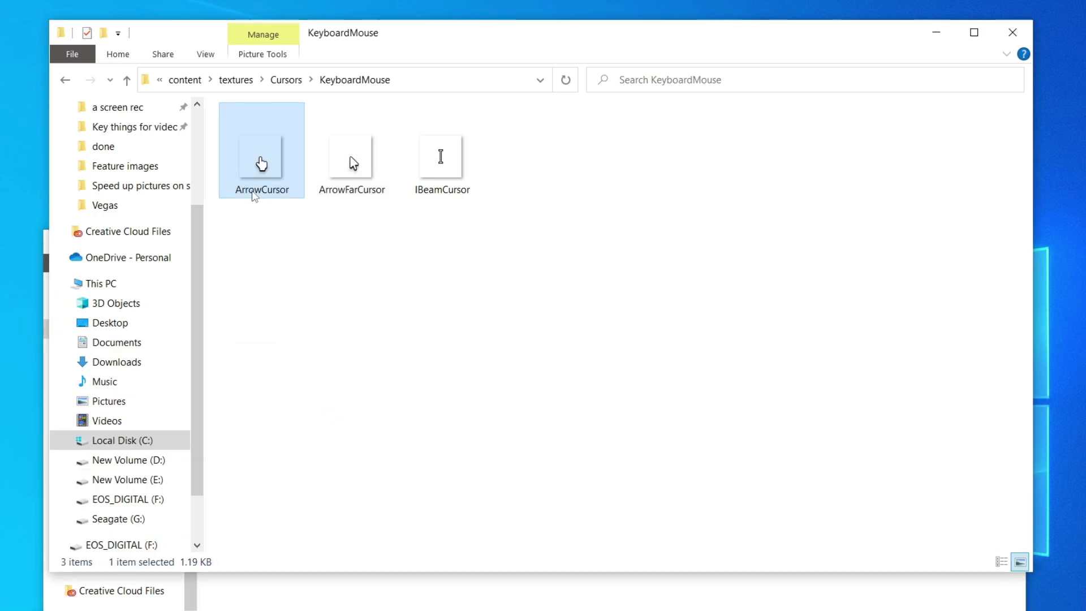
{"action": "left_click", "coordinate": [254, 193]}
{"action": "right_click", "coordinate": [253, 191]}
{"action": "left_click", "coordinate": [282, 236]}
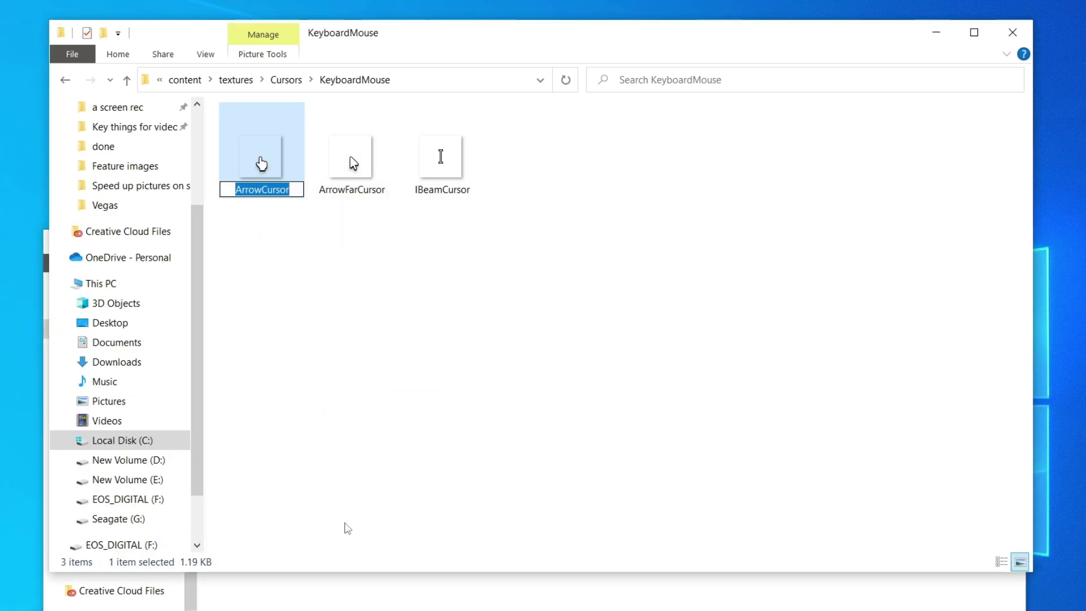
{"action": "left_click", "coordinate": [341, 582]}
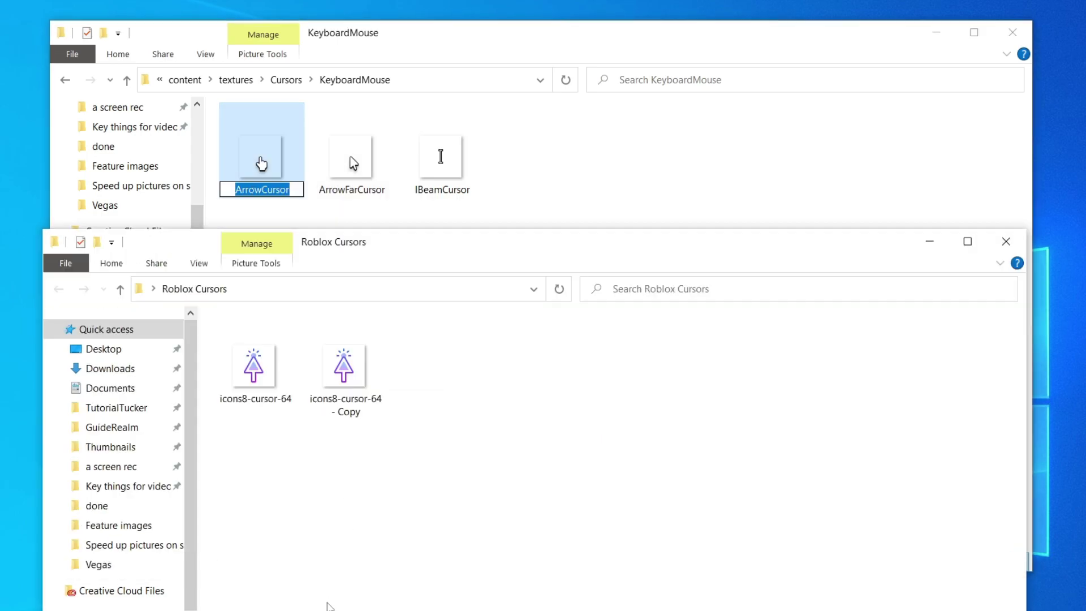
{"action": "left_click", "coordinate": [248, 401]}
{"action": "key", "text": "BackSpace"}
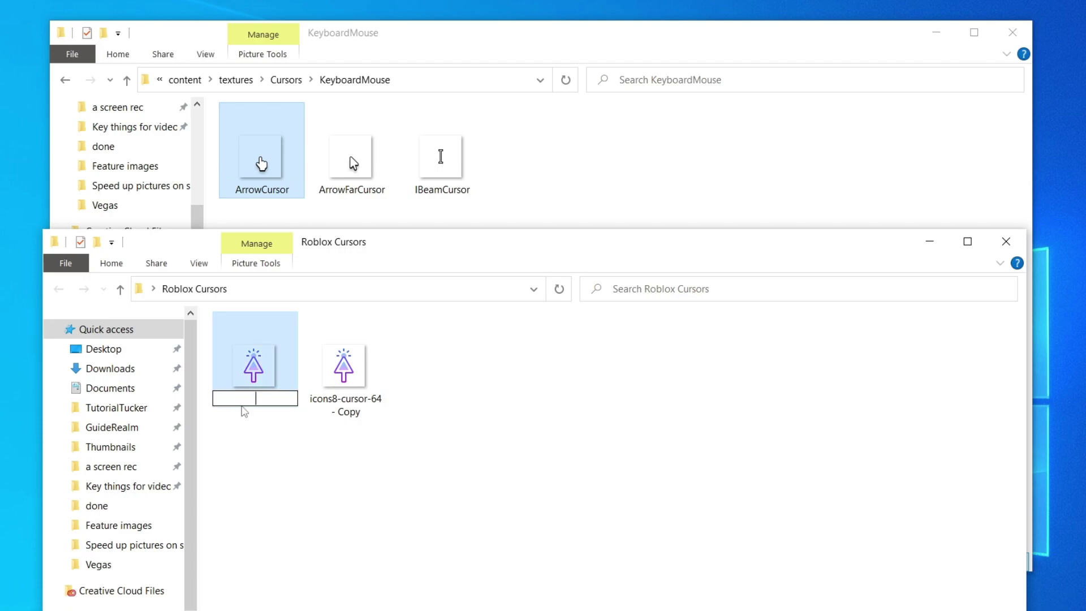
{"action": "right_click", "coordinate": [259, 399]}
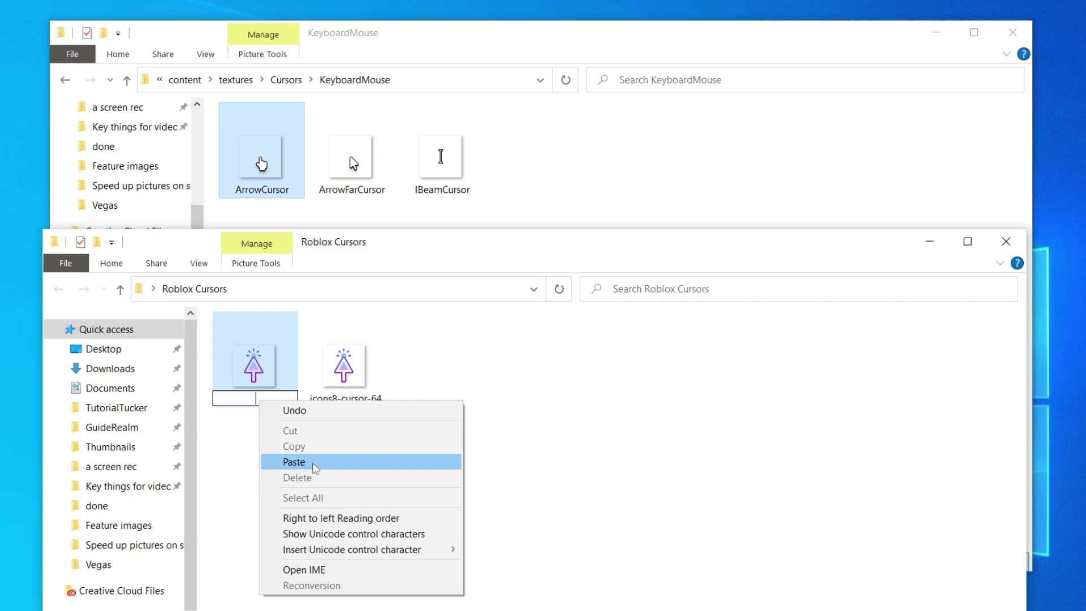
{"action": "left_click", "coordinate": [312, 468]}
{"action": "left_click", "coordinate": [365, 497]}
Rename the copied cursor image to ArrowFarCursor, using the name copied from KeyboardMouse
{"action": "left_click", "coordinate": [353, 164]}
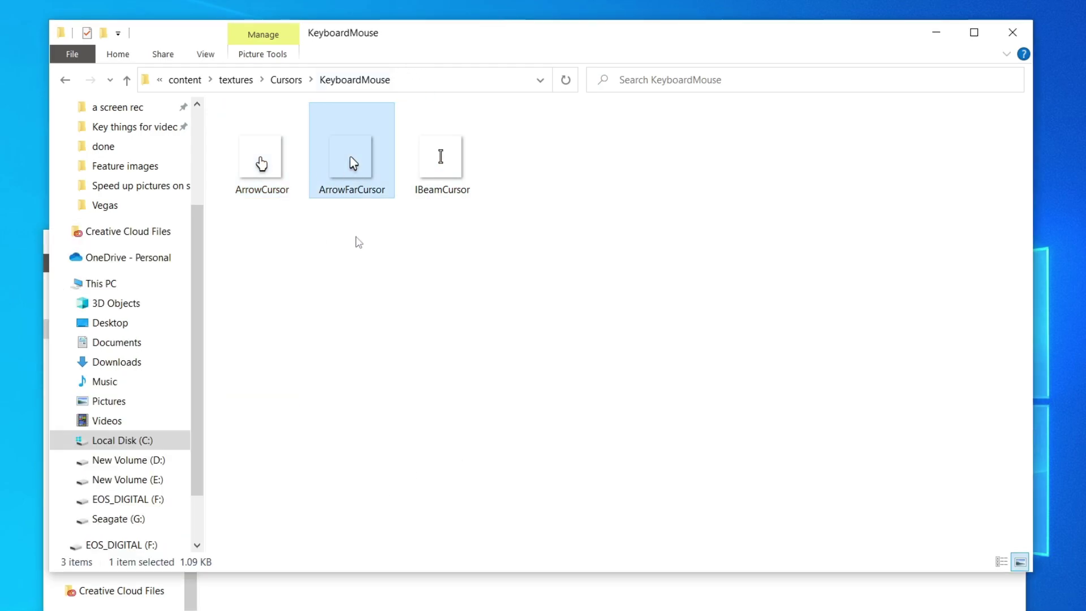
{"action": "left_click", "coordinate": [362, 190]}
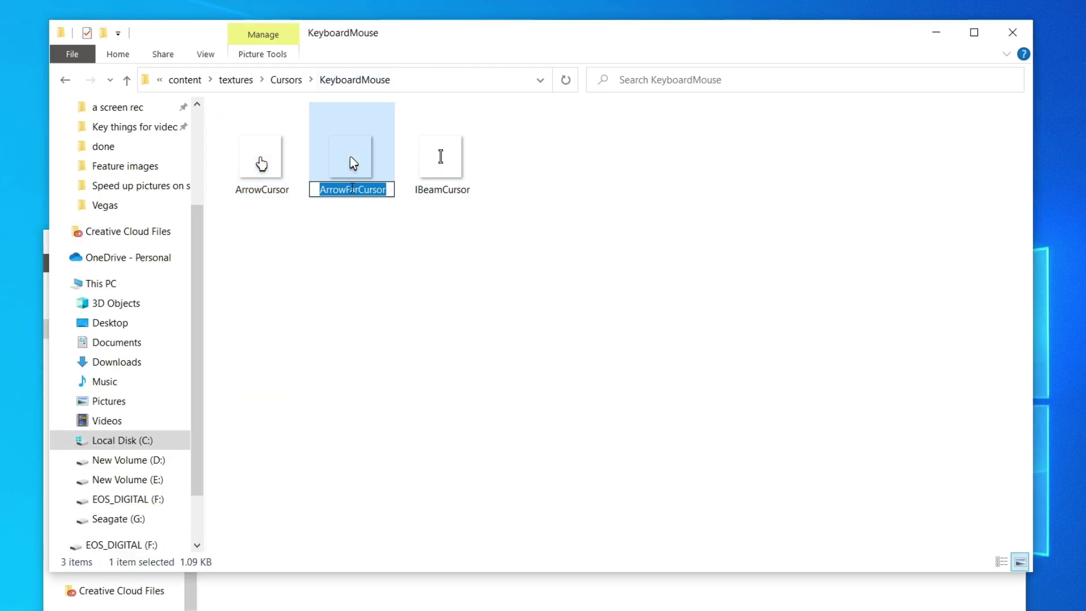
{"action": "right_click", "coordinate": [361, 190]}
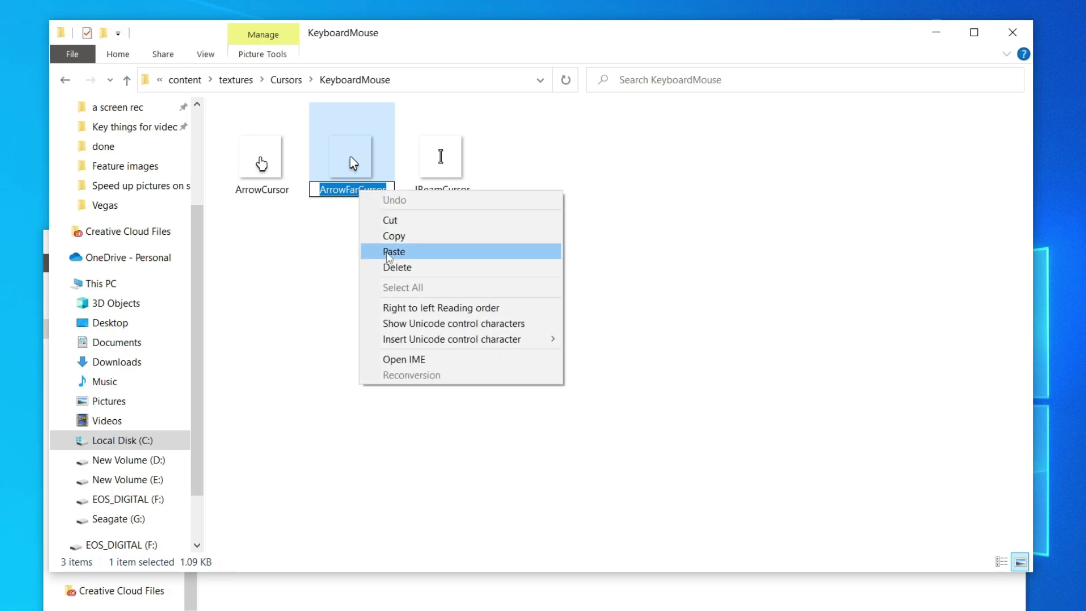
{"action": "left_click", "coordinate": [398, 237]}
{"action": "key", "text": "alt+Tab"}
{"action": "left_click", "coordinate": [344, 373]}
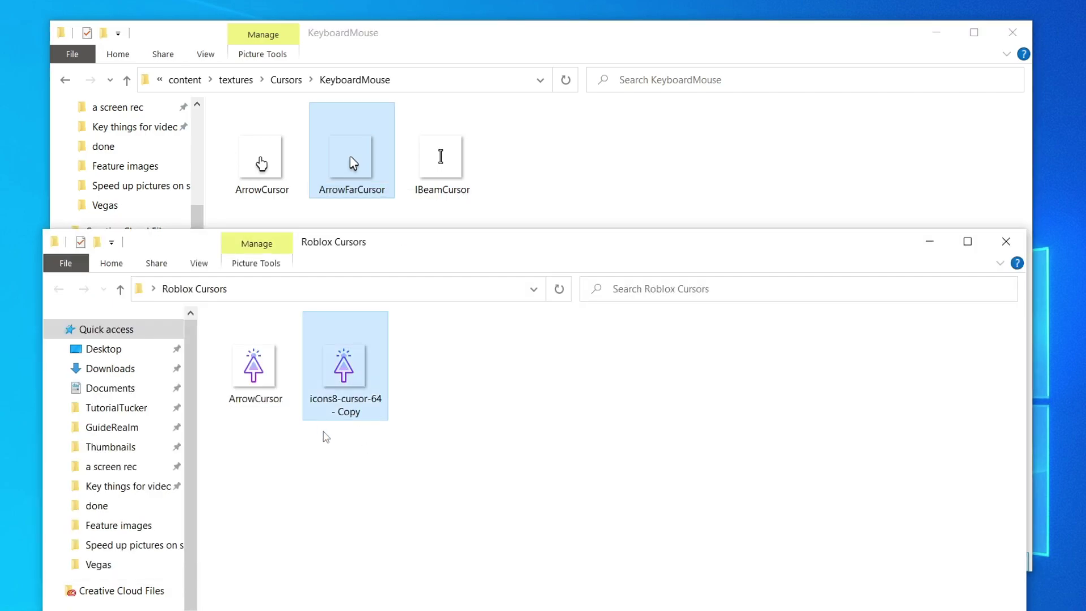
{"action": "left_click", "coordinate": [352, 414]}
{"action": "key", "text": "BackSpace"}
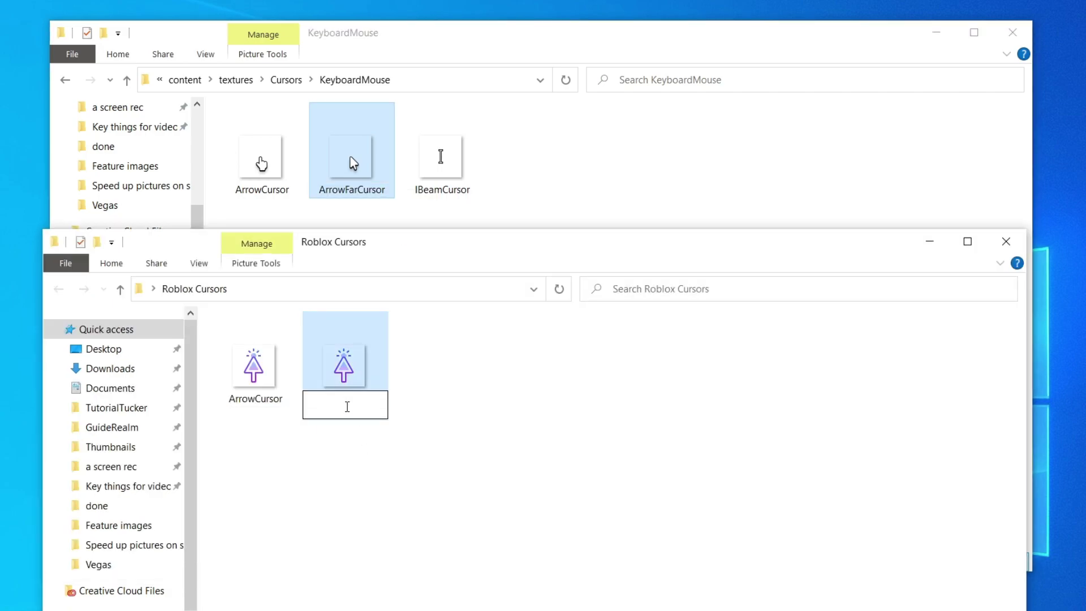
{"action": "right_click", "coordinate": [347, 406]}
{"action": "left_click", "coordinate": [413, 474]}
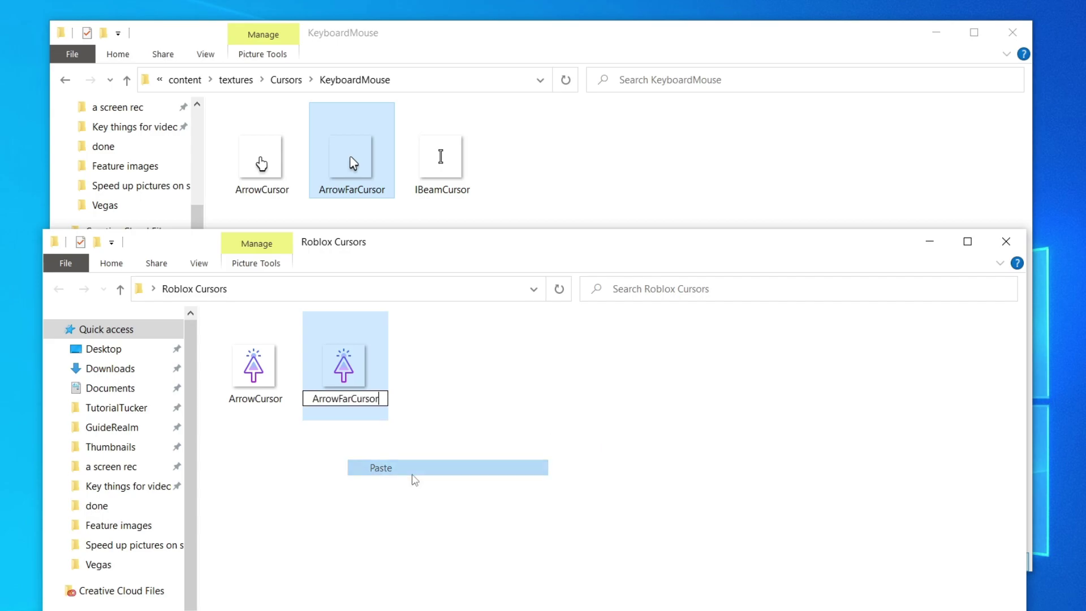
{"action": "left_click", "coordinate": [374, 455]}
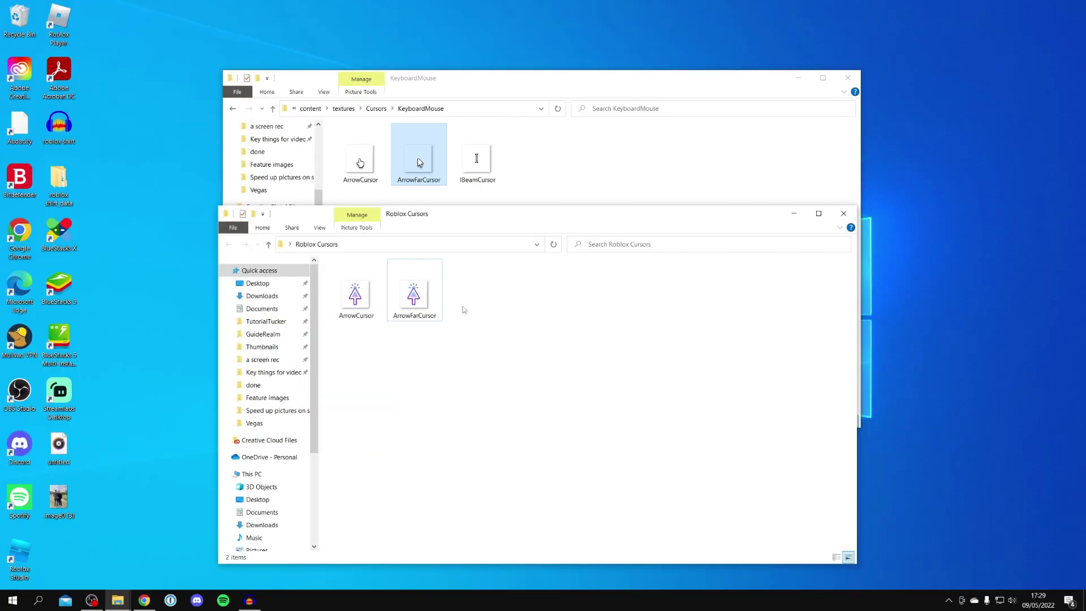
Copy ArrowCursor.png and ArrowFarCursor.png into KeyboardMouse, overwriting Roblox's same-named originals
{"action": "left_click_drag", "start_coordinate": [514, 322], "coordinate": [366, 307]}
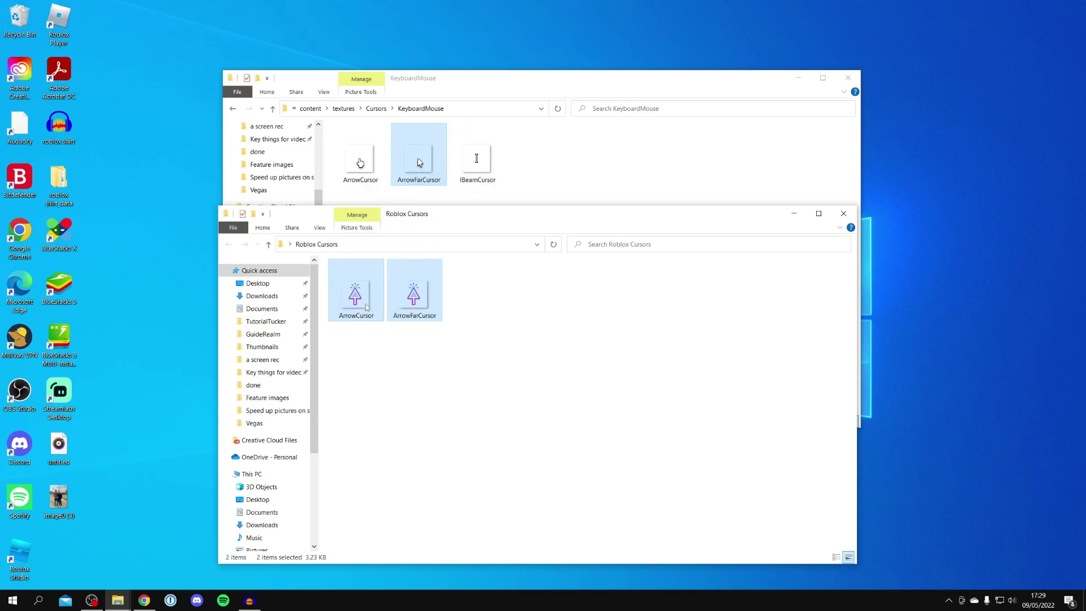
{"action": "right_click", "coordinate": [365, 307]}
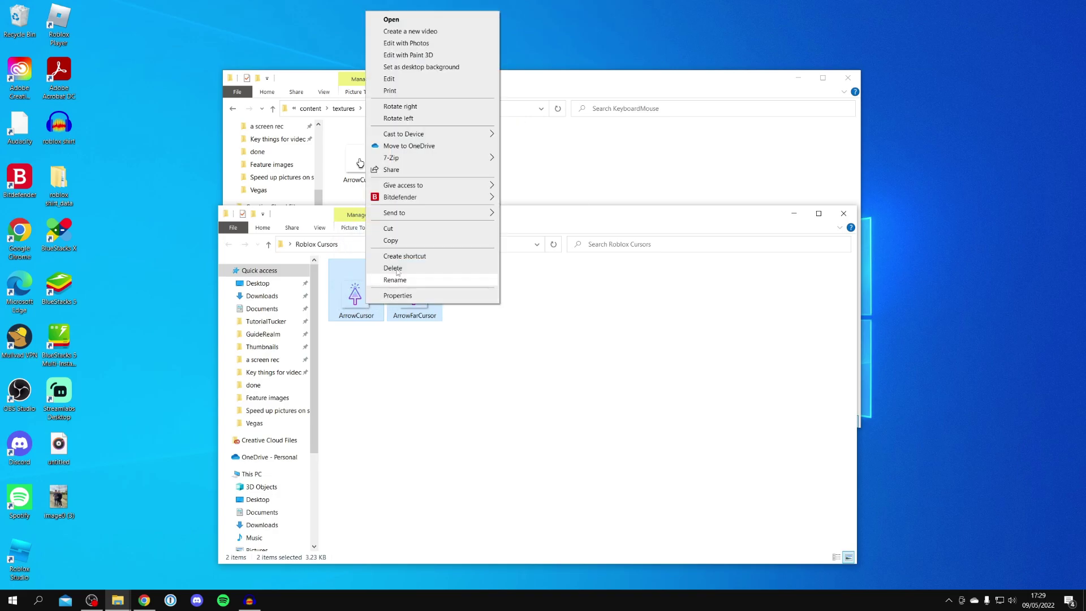
{"action": "left_click", "coordinate": [390, 240]}
{"action": "left_click", "coordinate": [553, 164]}
{"action": "right_click", "coordinate": [553, 165]}
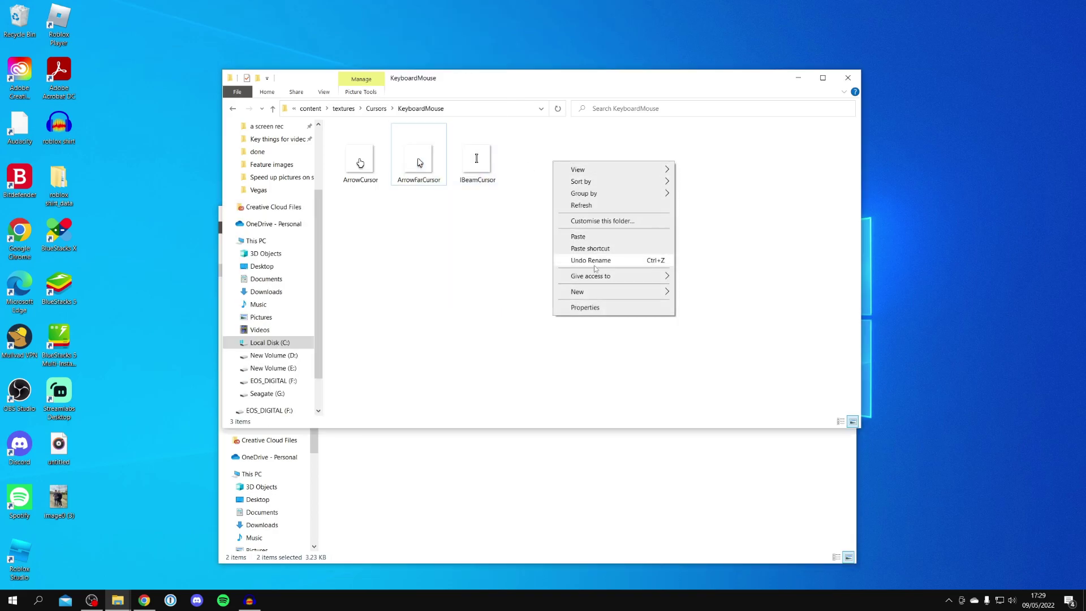
{"action": "left_click", "coordinate": [587, 238]}
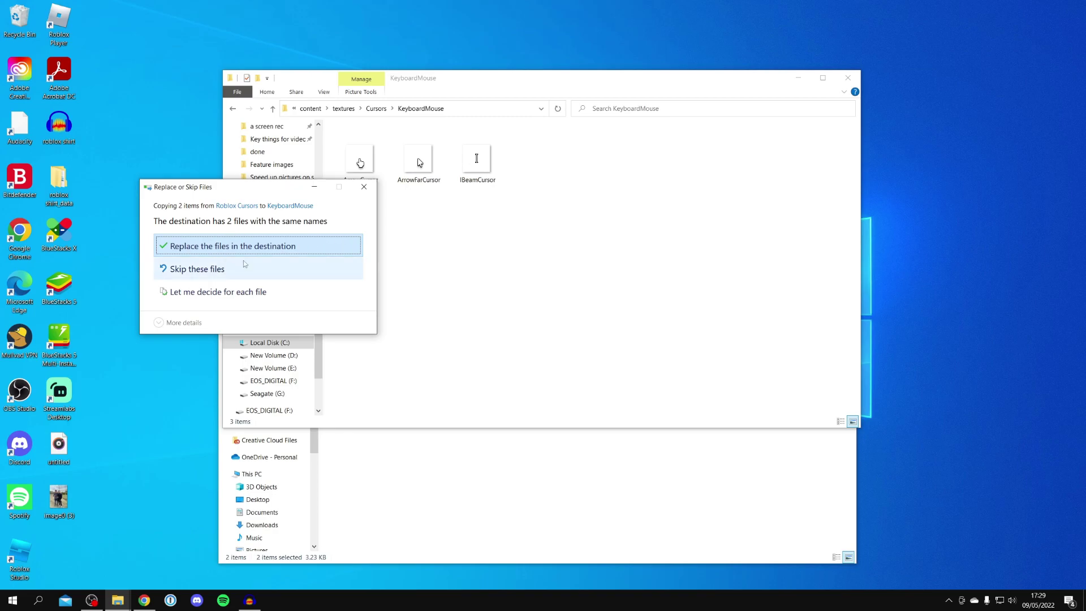
{"action": "left_click", "coordinate": [206, 249]}
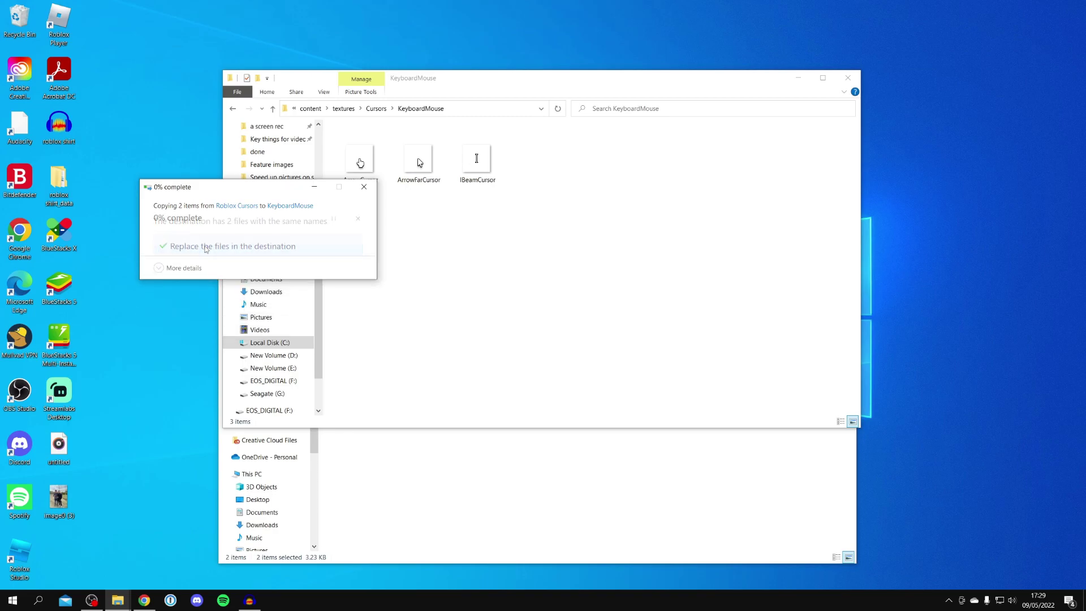